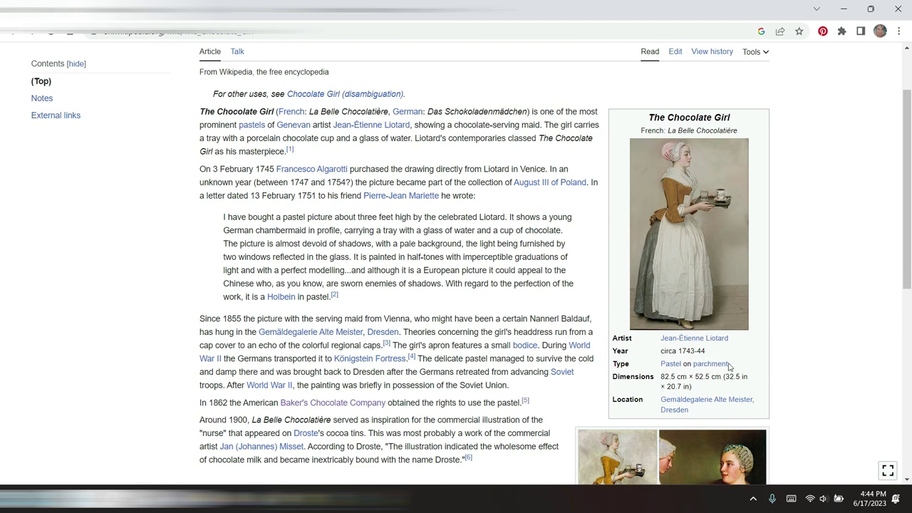
Scroll The Chocolate Girl Wikipedia article and enlarge its infobox painting in the media viewer.
click(907, 254)
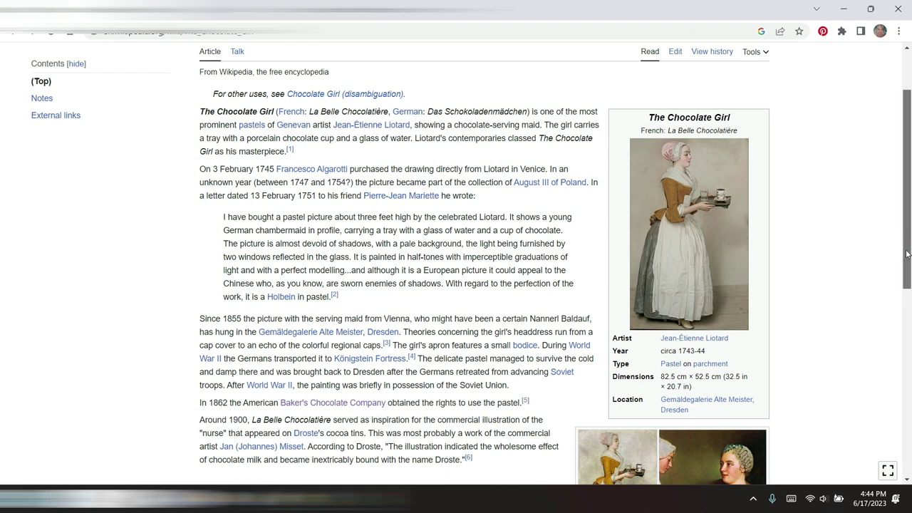
scroll(702, 190, down, 1)
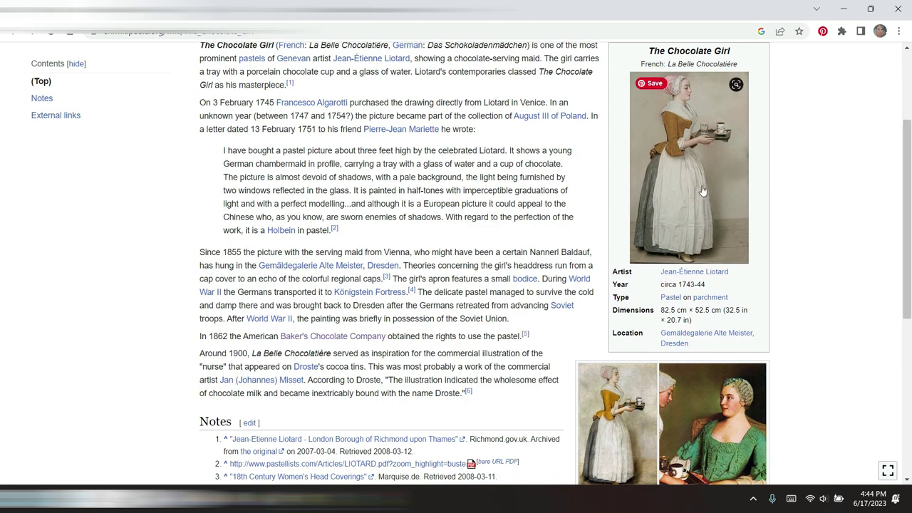
click(700, 188)
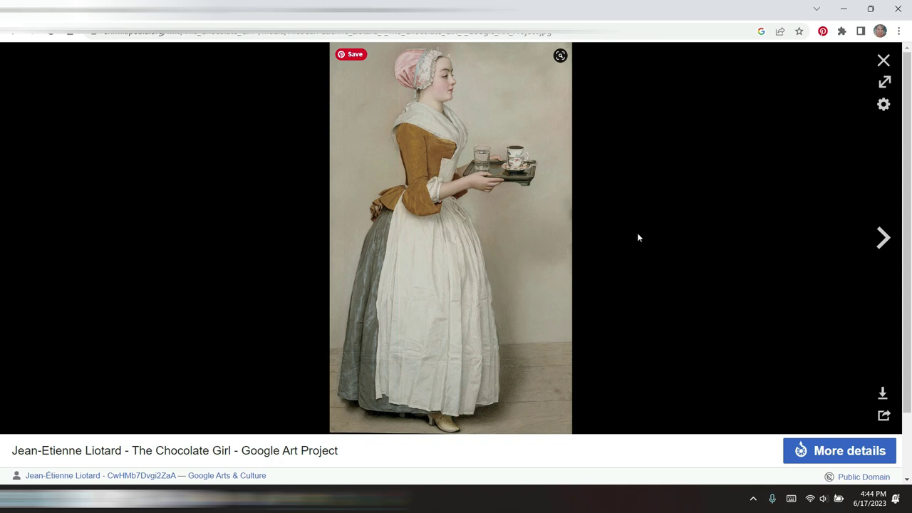
Open the original full-resolution painting file and zoom in on its details.
click(477, 223)
click(476, 221)
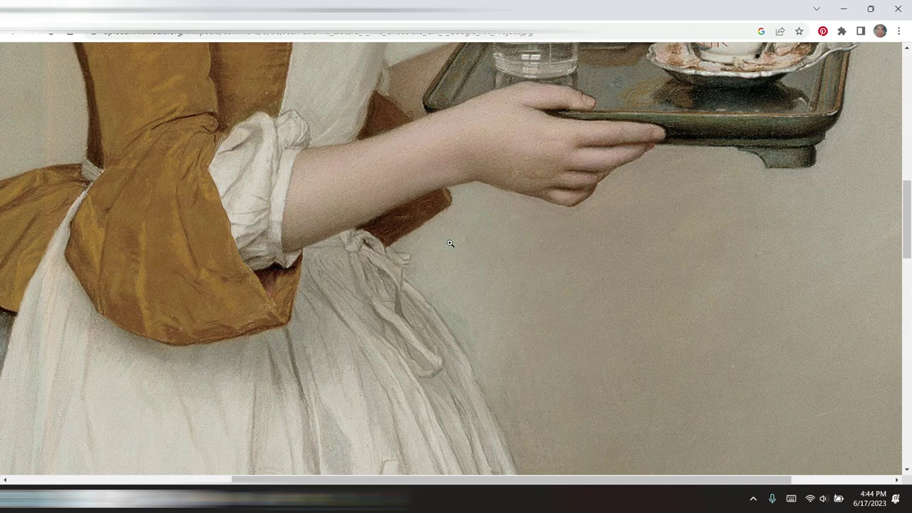
click(450, 244)
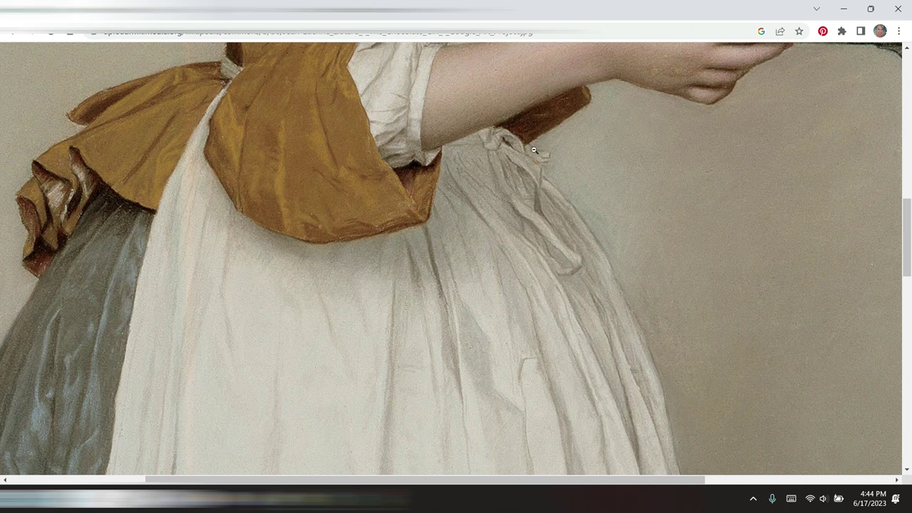
click(373, 121)
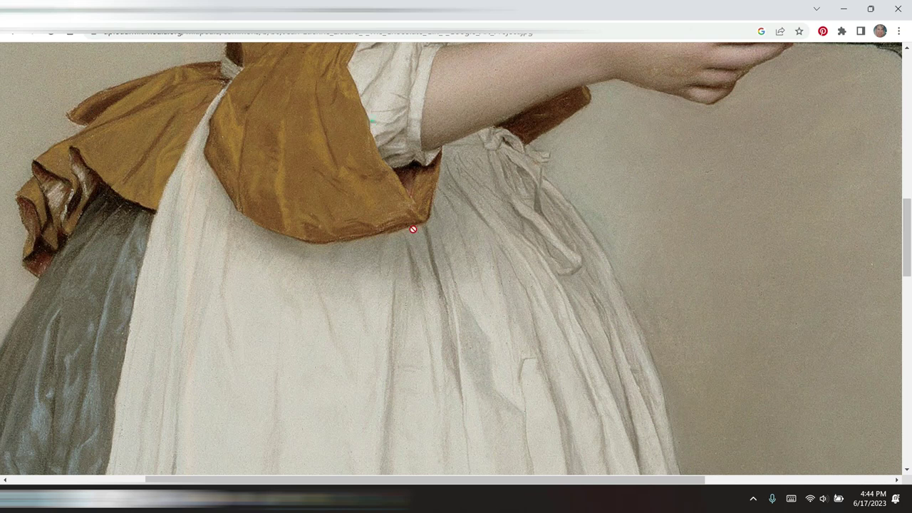
click(357, 153)
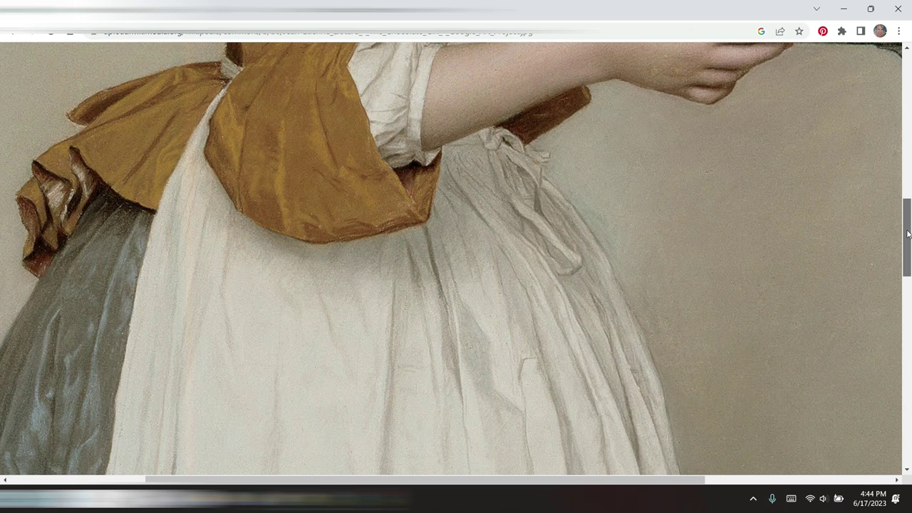
Pan across the bonnet and skirt, then bring up the Amazon Baker's German's Chocolate page.
mouse_move(907, 230)
mouse_down()
mouse_move(0, 166)
mouse_move(908, 77)
mouse_up()
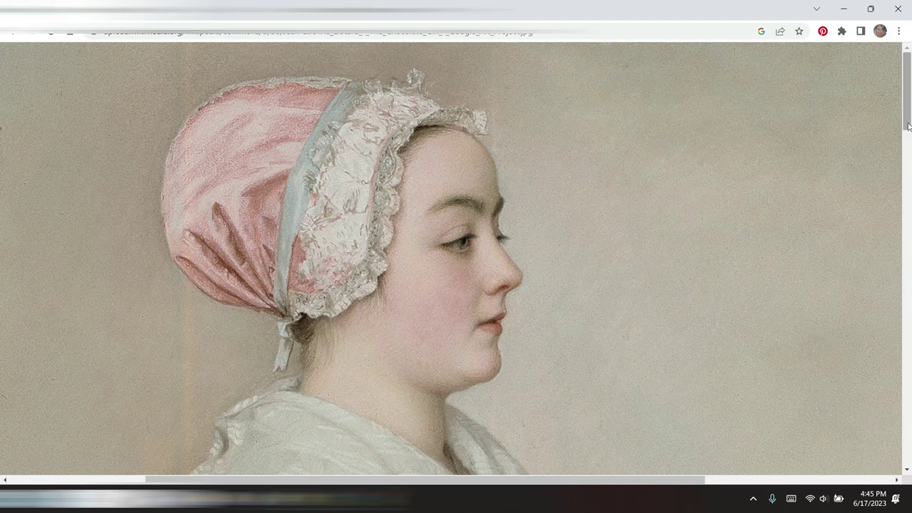
drag(909, 126, 2, 127)
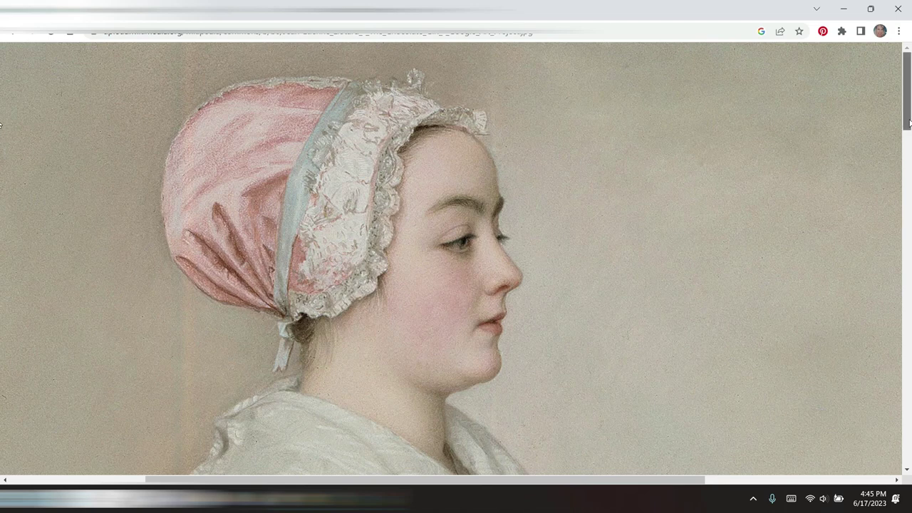
mouse_move(910, 123)
mouse_down()
mouse_move(0, 169)
mouse_move(442, 176)
mouse_up()
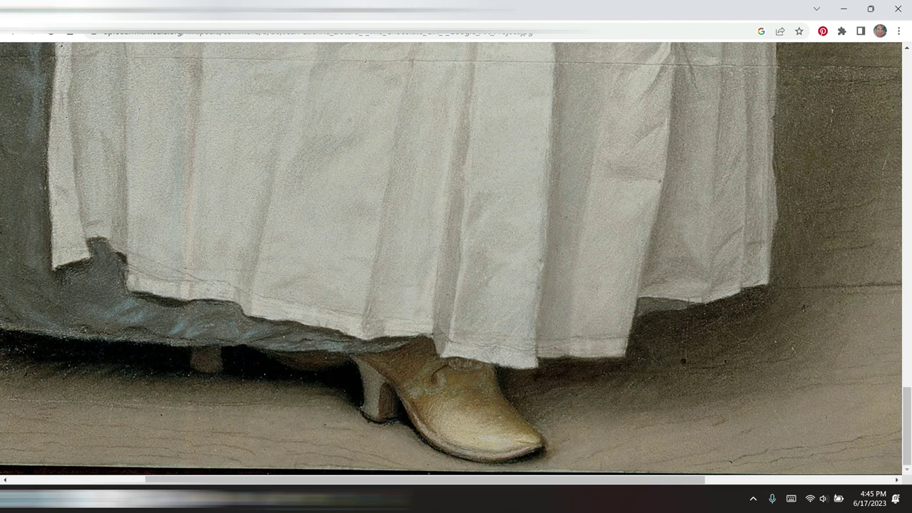
key(alt+Left)
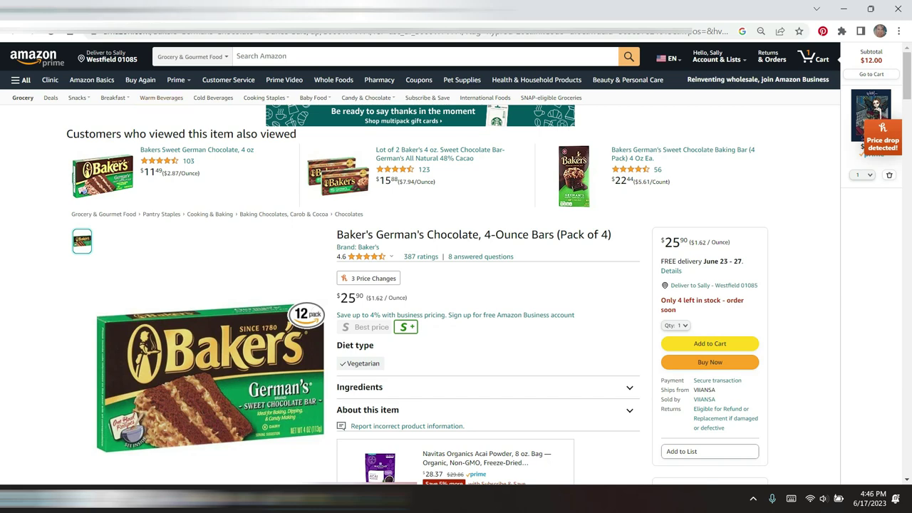
Return to The Chocolate Girl Wikipedia article and scroll down it.
click(223, 13)
click(74, 10)
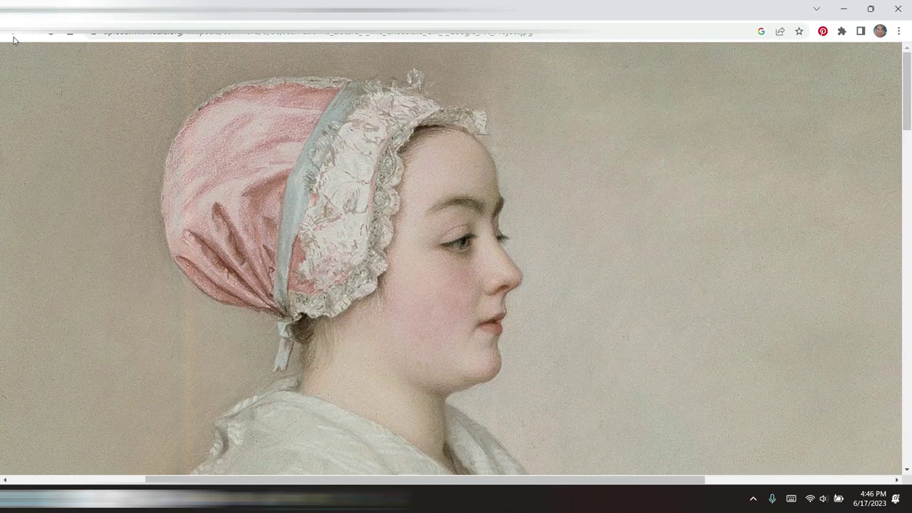
click(13, 35)
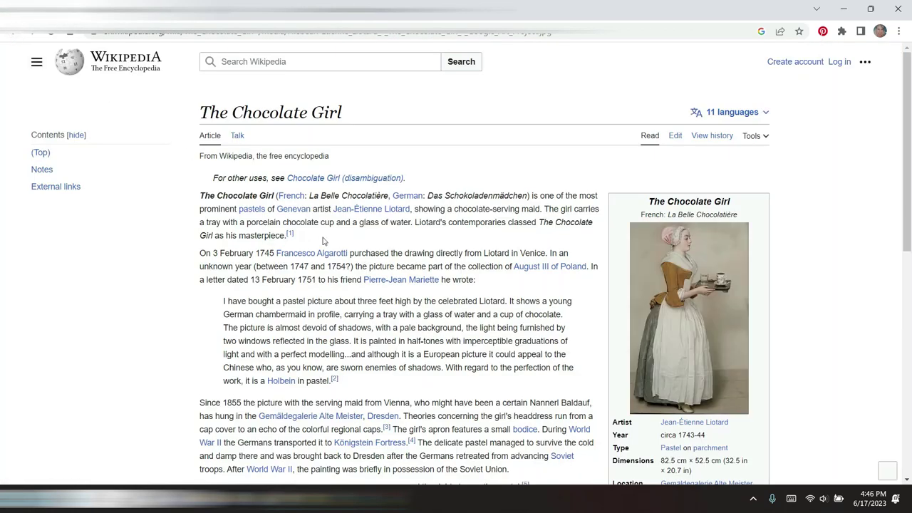
scroll(218, 291, down, 4)
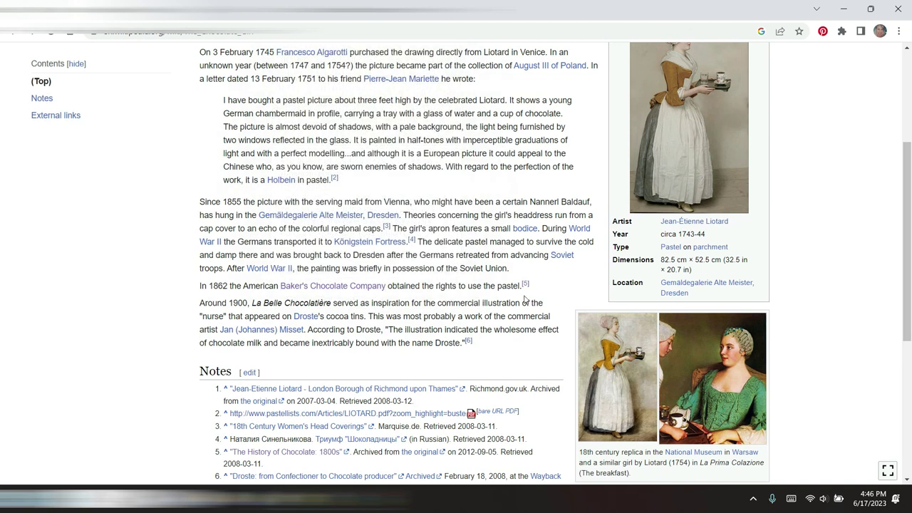
Look over the Amazon chocolate product page, then switch to the WinStitch chart.
key(ctrl+Tab)
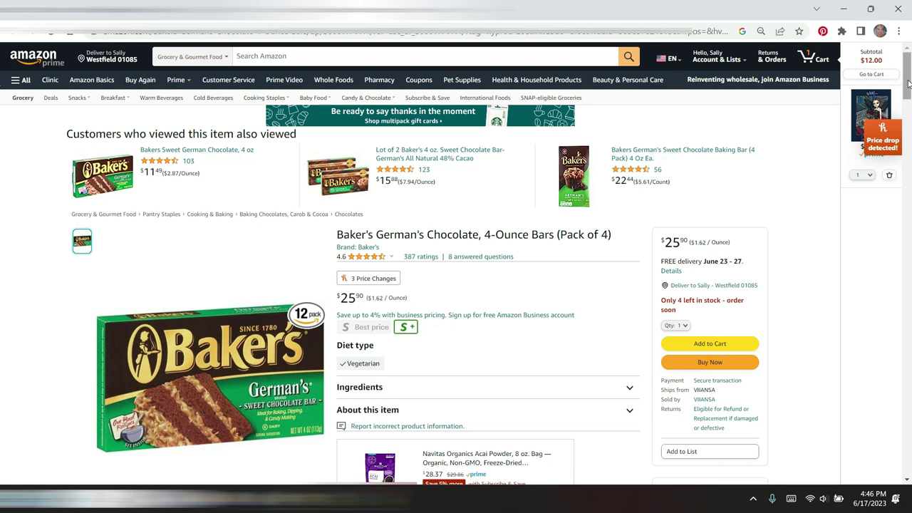
scroll(1, 137, down, 4)
scroll(1, 114, up, 4)
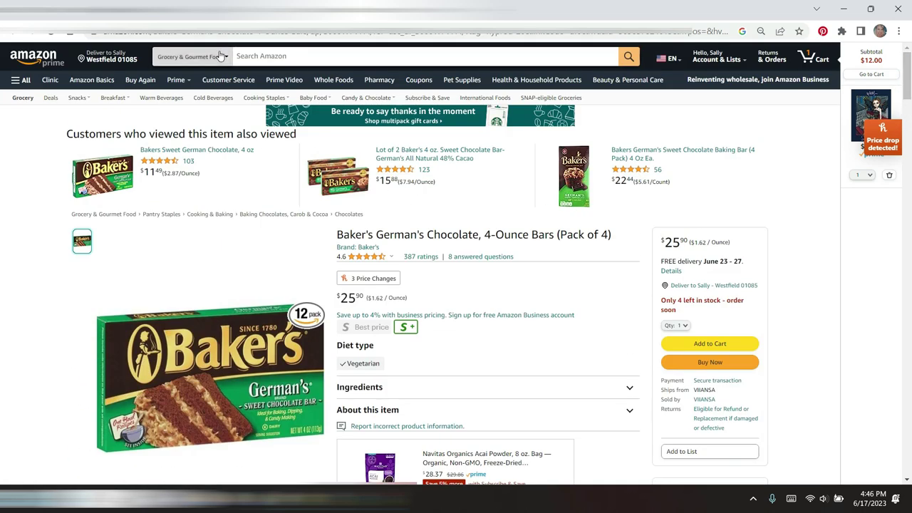
key(alt+Tab)
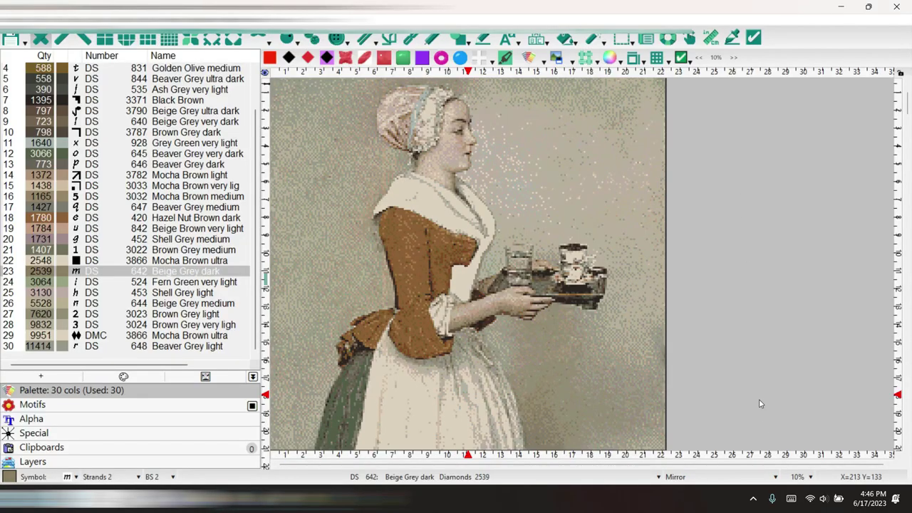
Scroll around the Chocolate Girl chart and set the status-bar zoom to 40%.
click(805, 477)
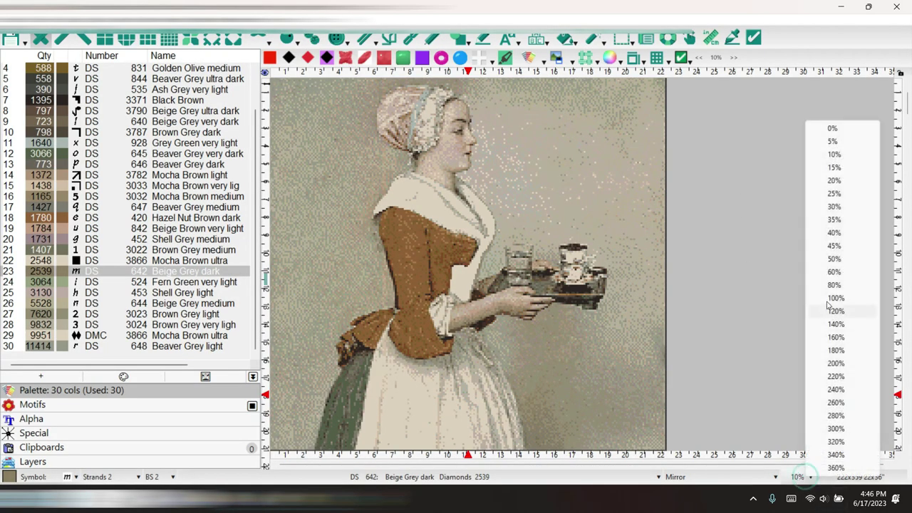
click(697, 212)
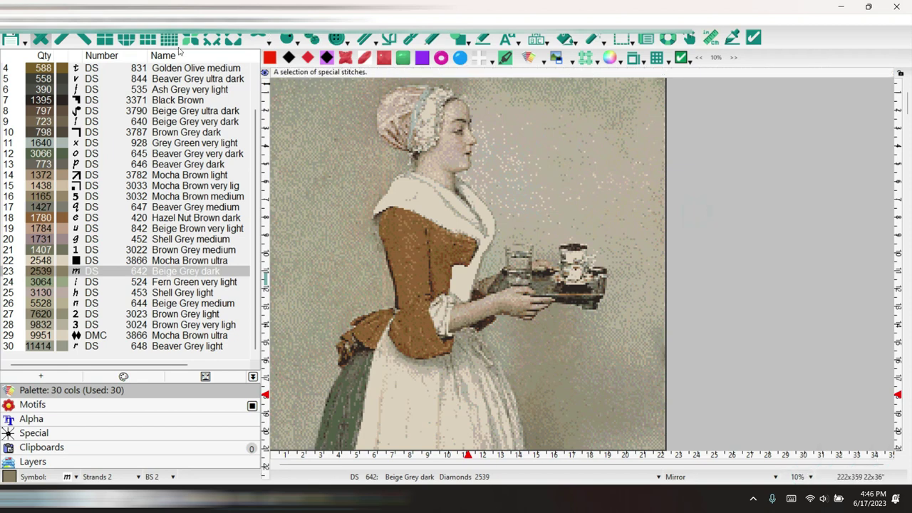
right_click(265, 278)
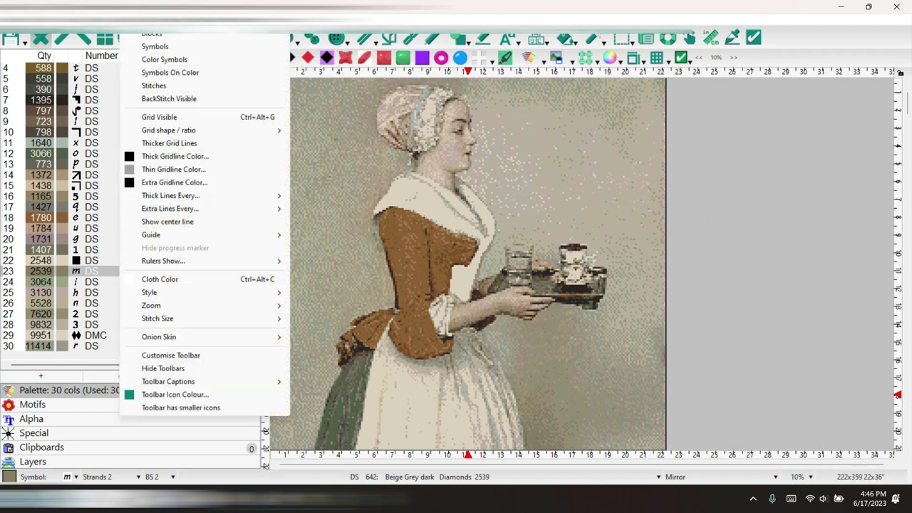
click(806, 216)
click(802, 214)
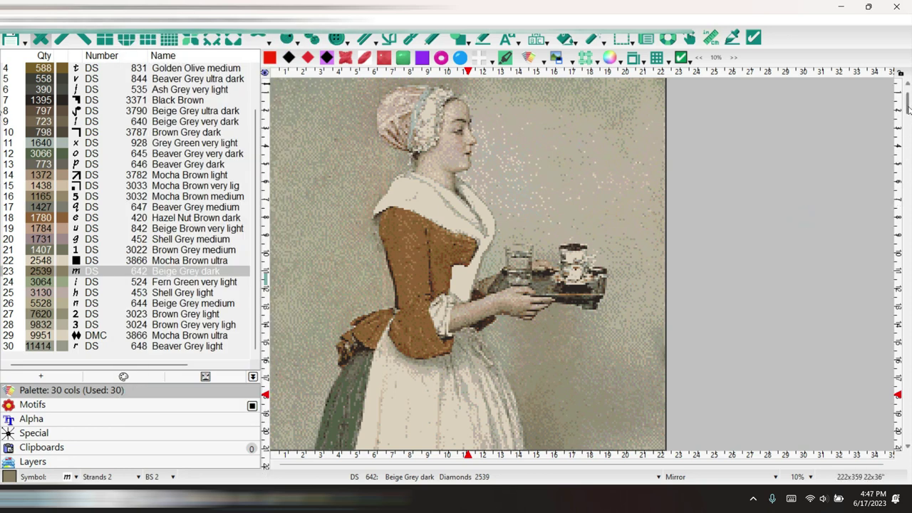
drag(908, 107, 908, 299)
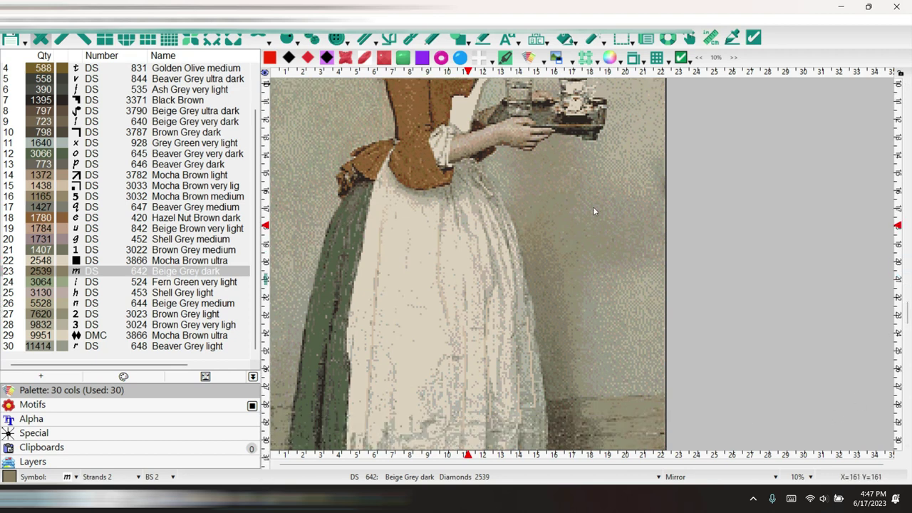
drag(909, 319, 909, 260)
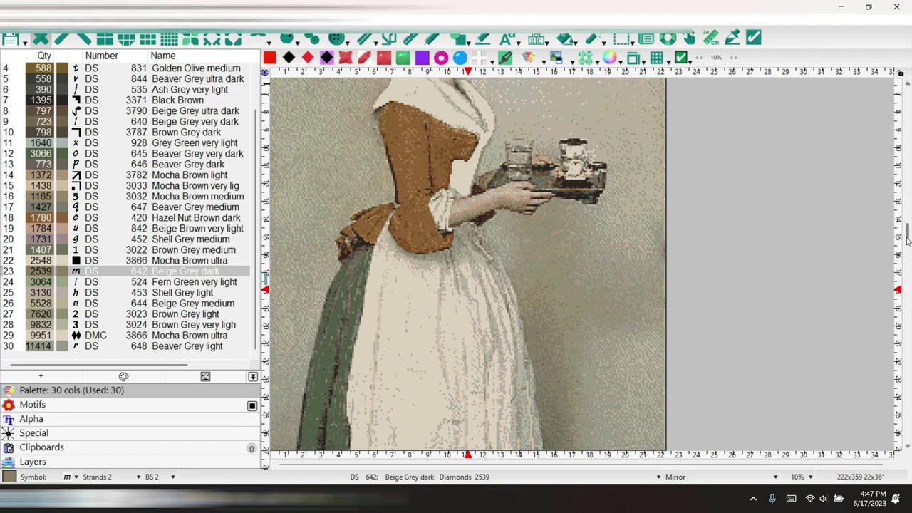
scroll(910, 178, up, 3)
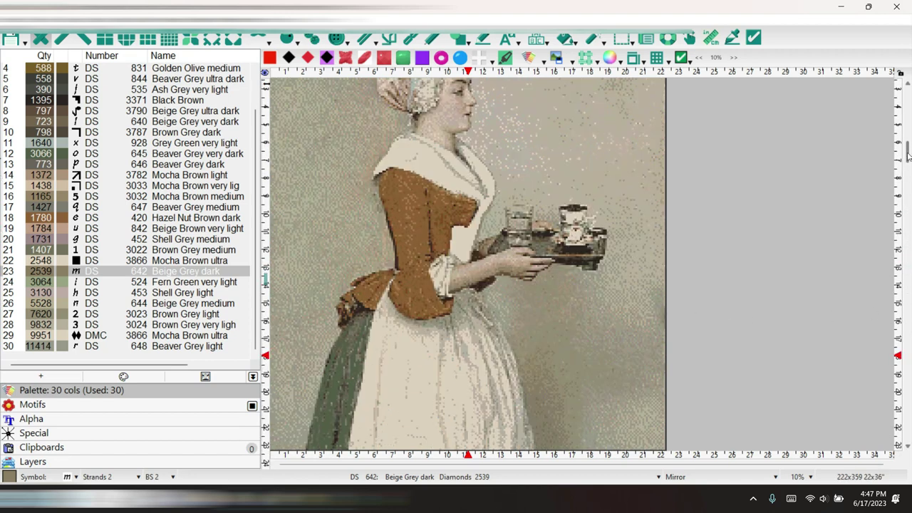
scroll(907, 385, down, 9)
click(804, 477)
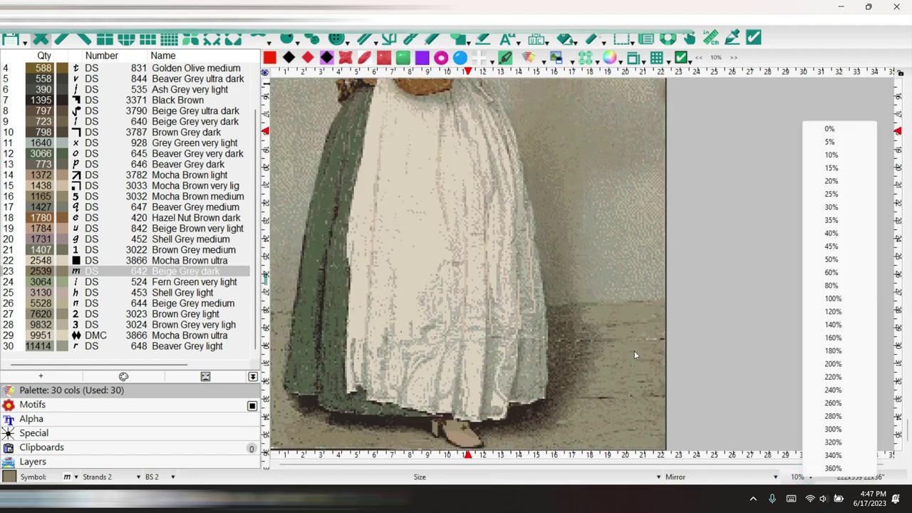
click(838, 236)
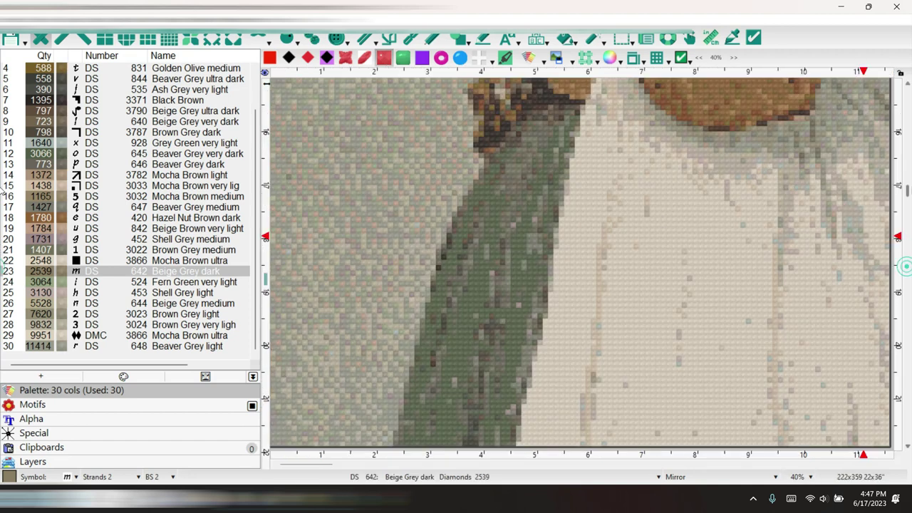
Sample DS 524 Fern Green very light from a green diamond with the Find a color eyedropper.
scroll(441, 225, up, 5)
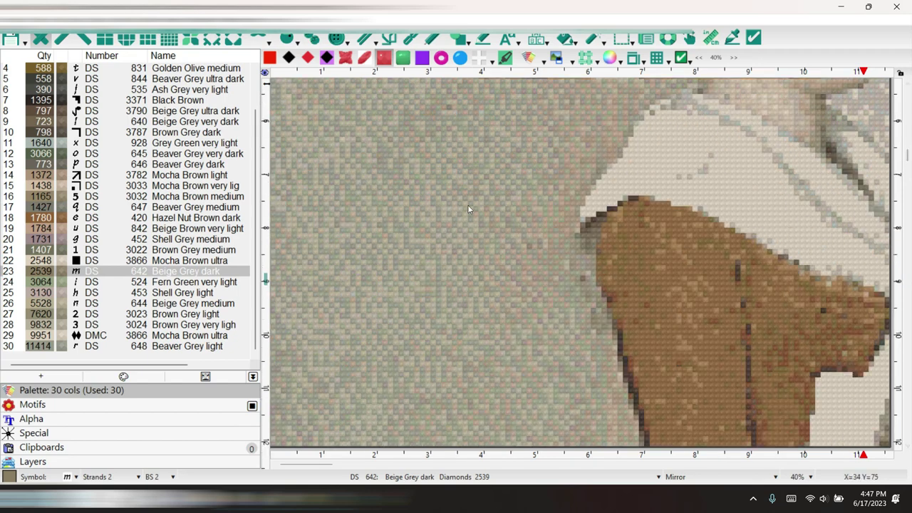
click(732, 37)
click(400, 186)
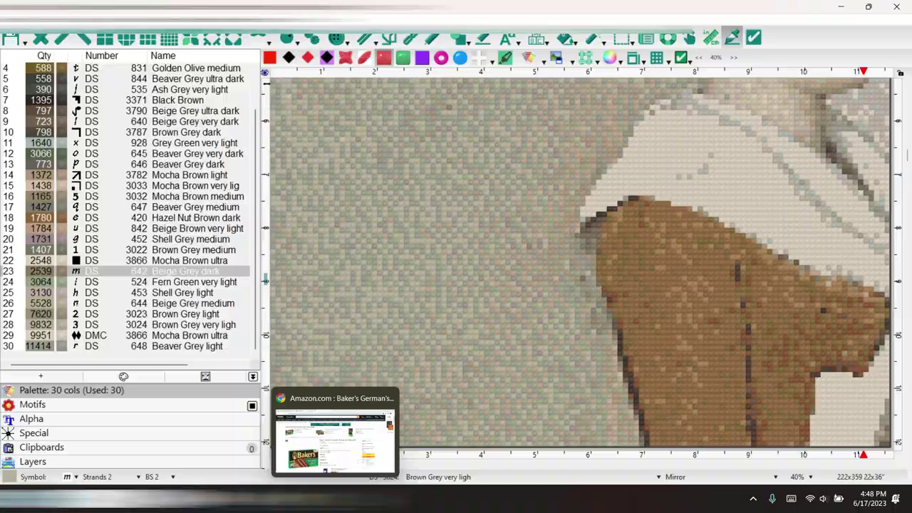
click(335, 499)
key(ctrl+Tab)
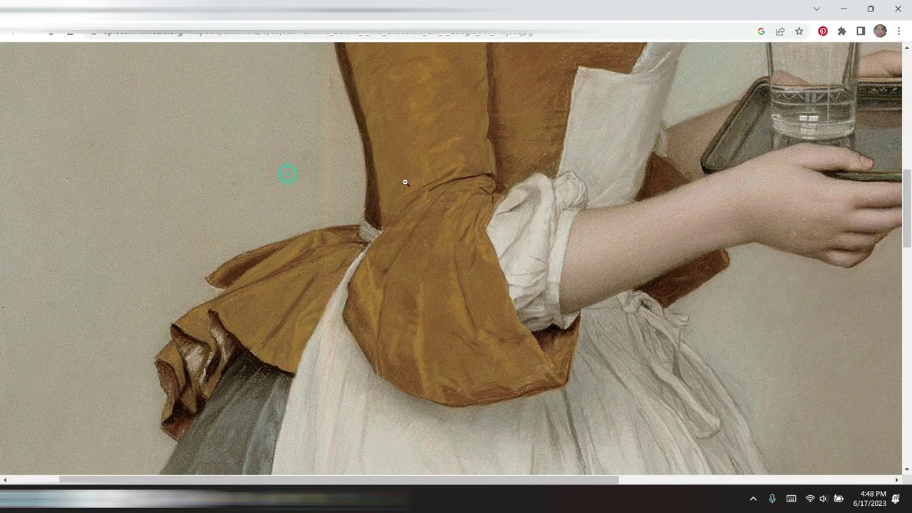
scroll(1, 234, up, 10)
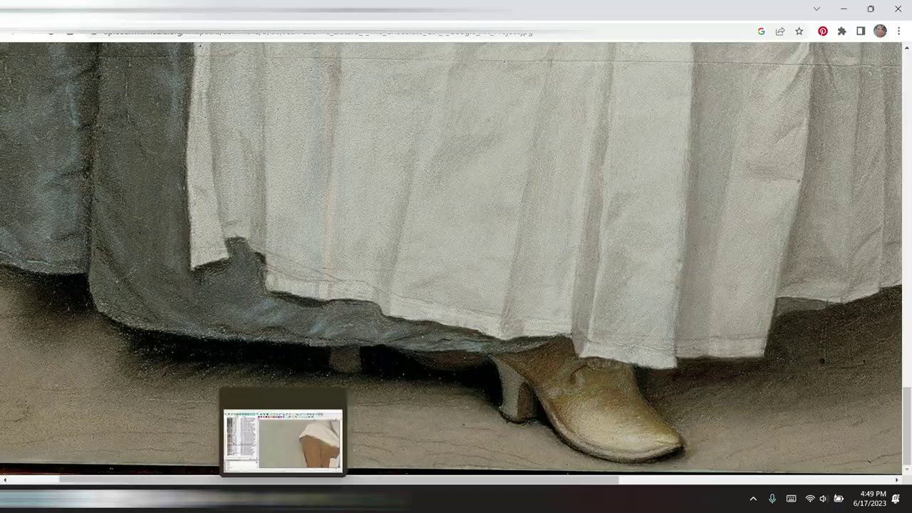
Bring WinStitch back to the front and zoom the chart out to 10%, via 30%.
click(286, 499)
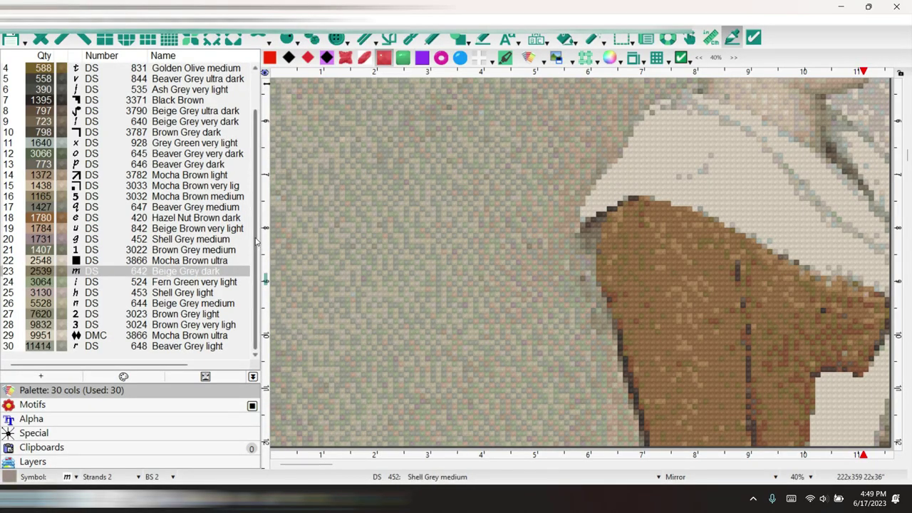
drag(255, 243, 261, 145)
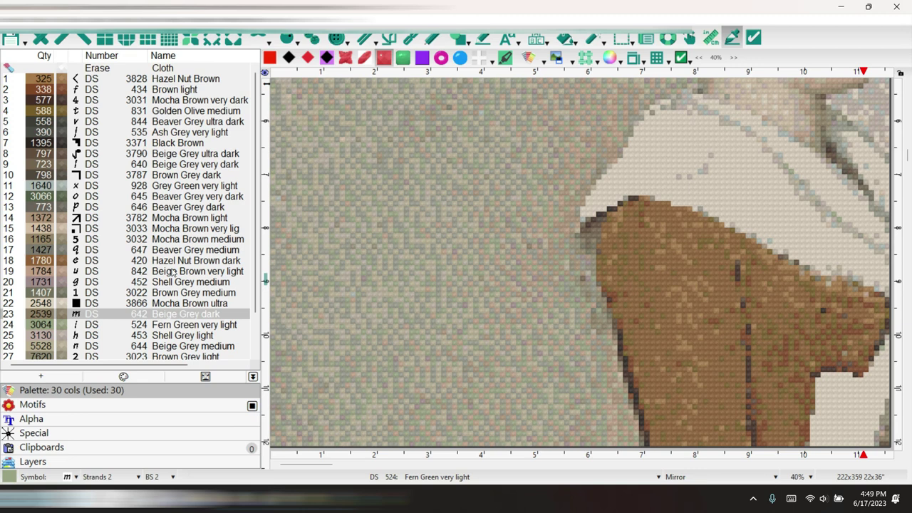
click(802, 477)
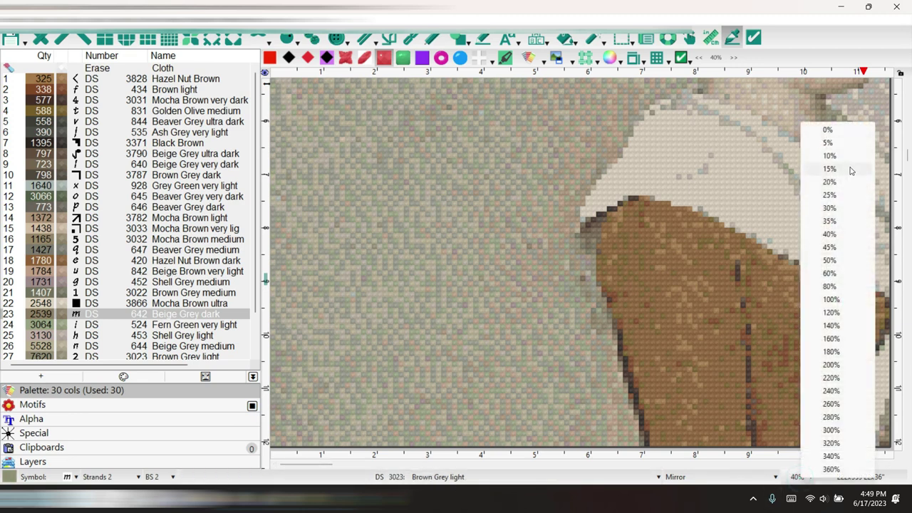
click(839, 206)
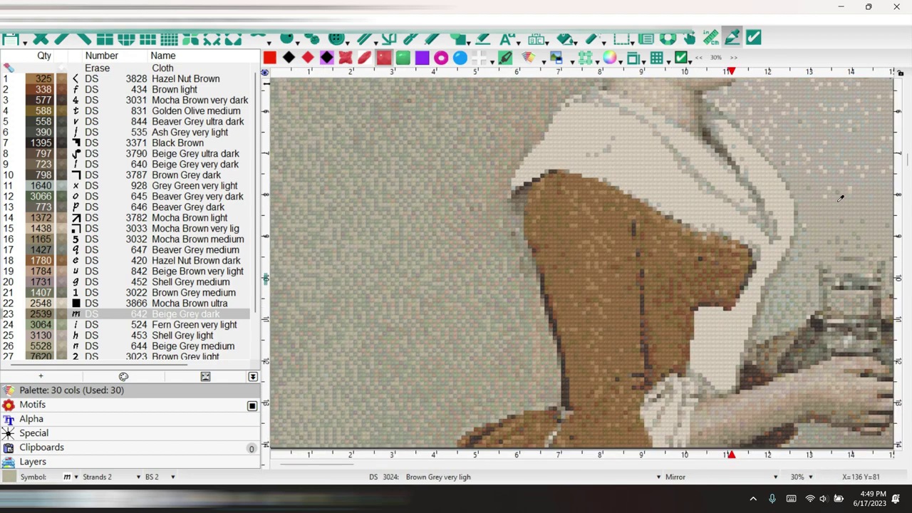
click(811, 481)
click(846, 150)
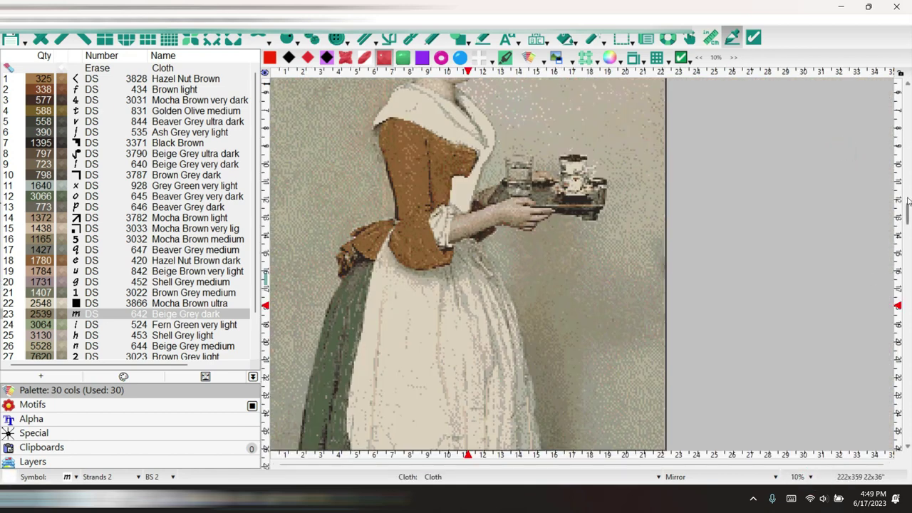
drag(908, 205, 907, 86)
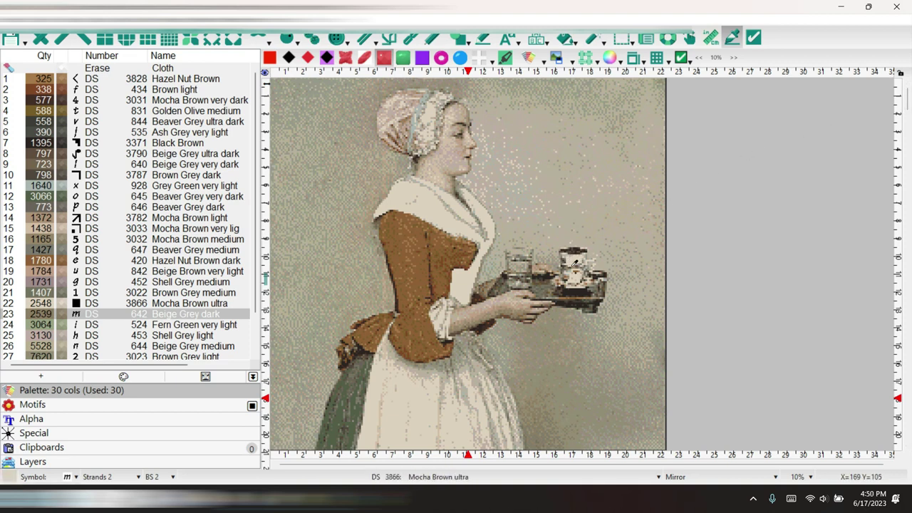
click(798, 477)
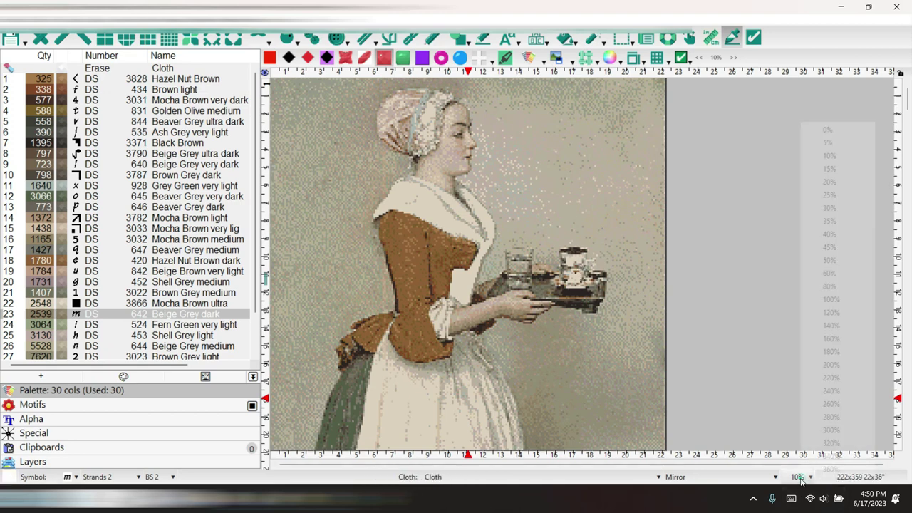
Zoom to 40% and scroll to inspect the bodice and background diamonds.
click(830, 233)
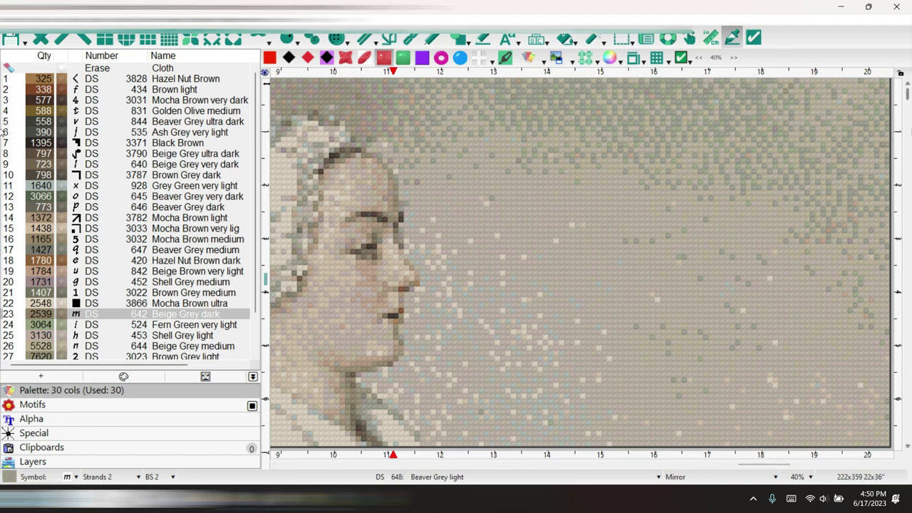
drag(907, 223, 907, 279)
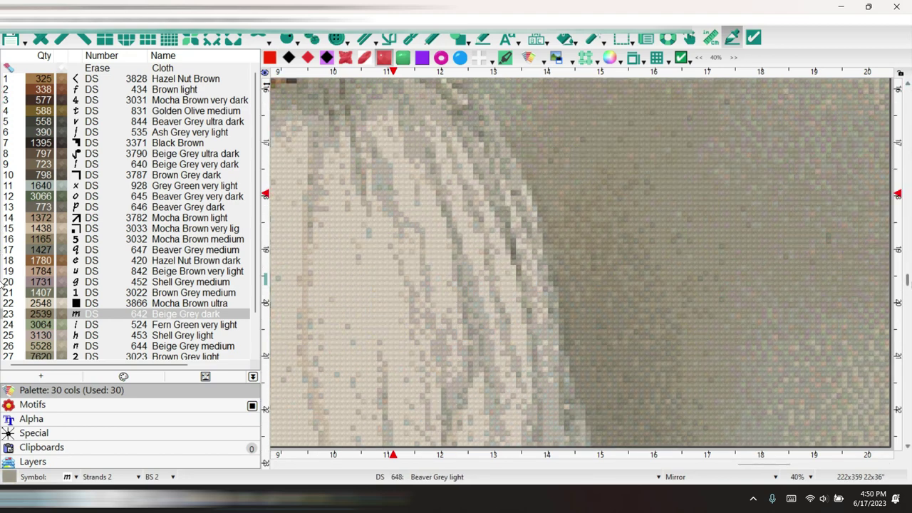
drag(908, 281, 908, 189)
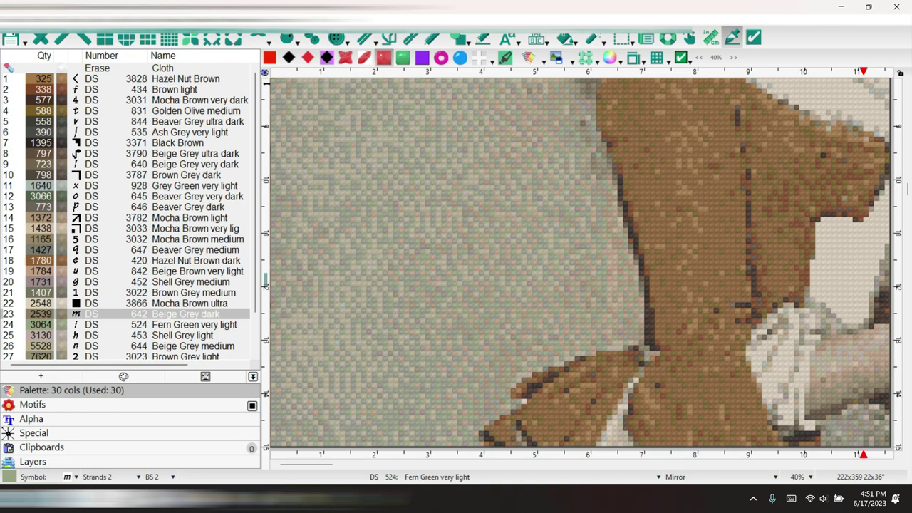
Make palette row 30, DS 648 Beaver Grey light, active and sample a background stitch.
click(805, 476)
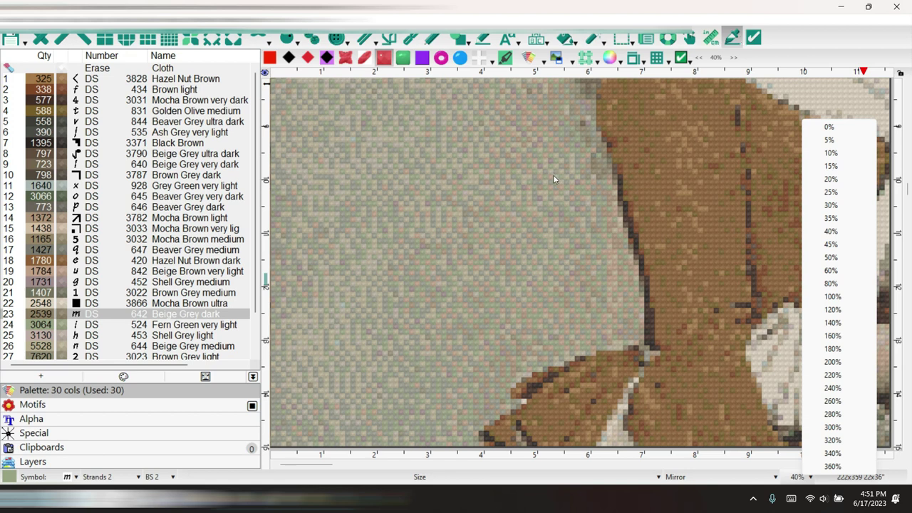
click(801, 38)
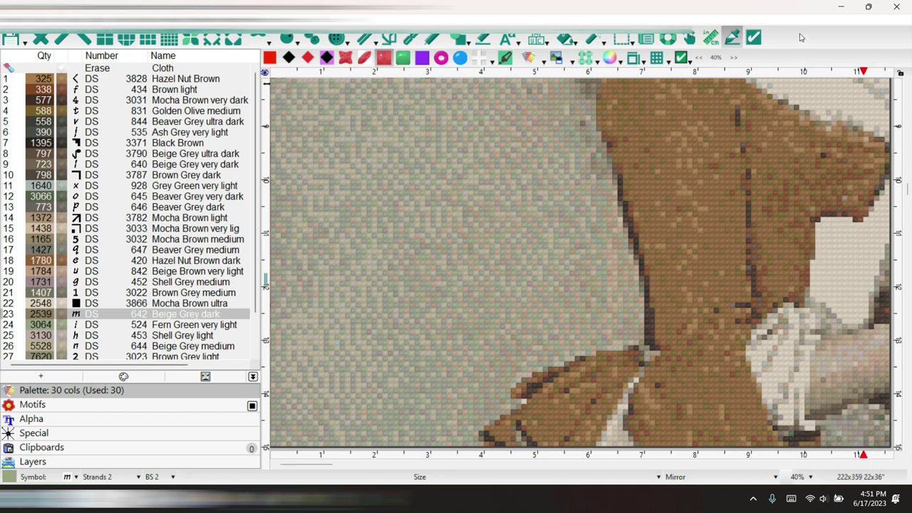
click(510, 194)
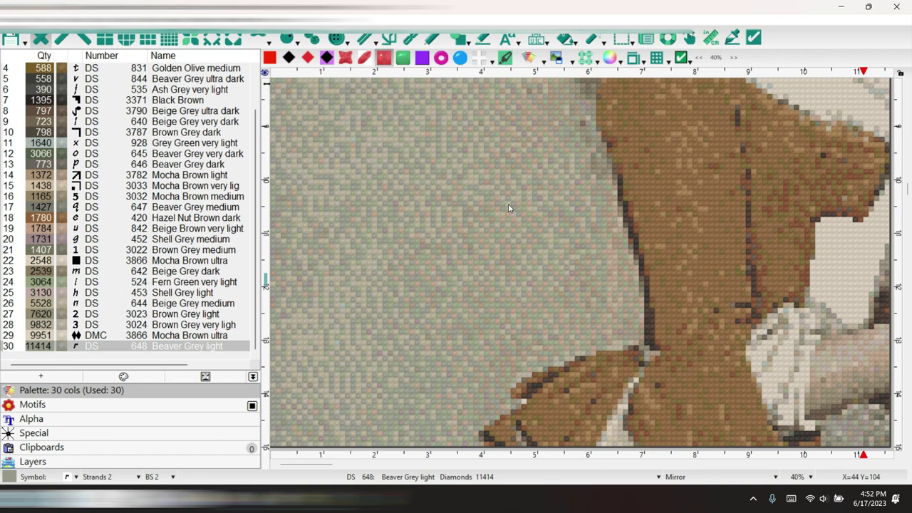
click(735, 38)
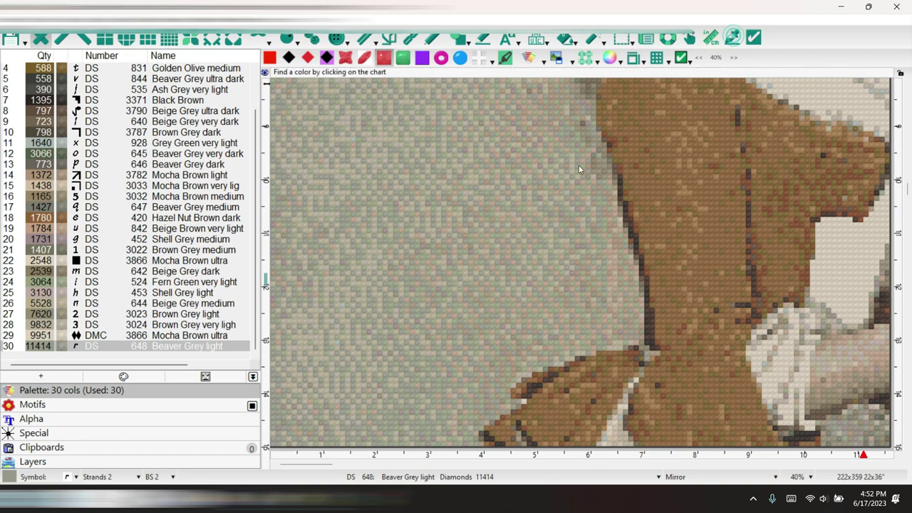
click(490, 226)
click(803, 479)
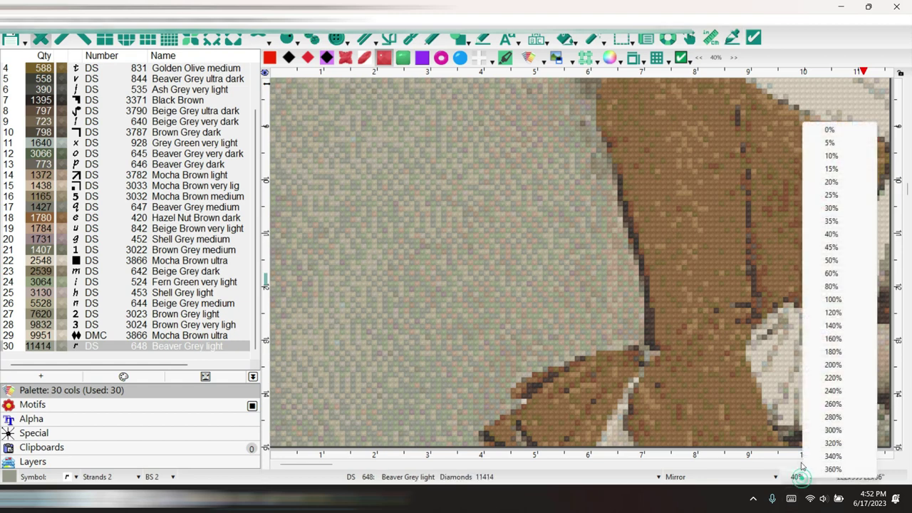
Zoom out to 10% and turn on Highlight Stitches of Active Color for Beaver Grey light.
click(834, 157)
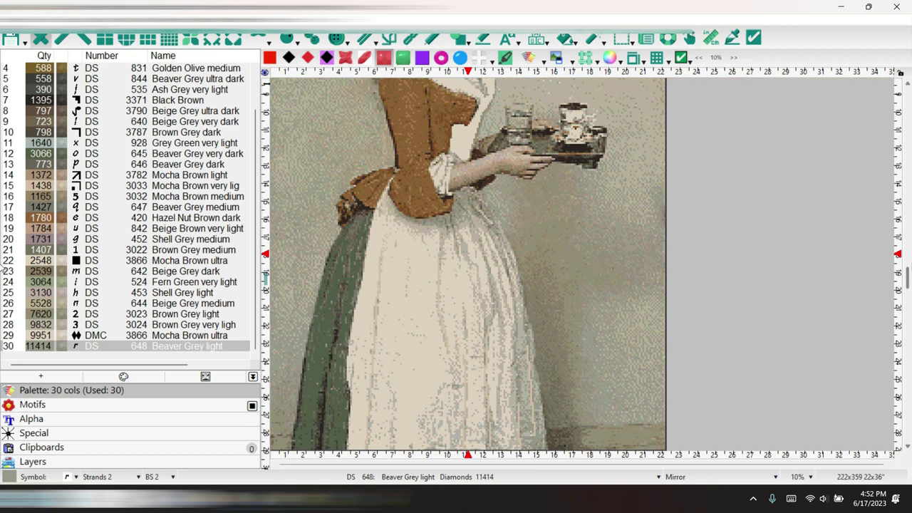
drag(907, 277, 907, 118)
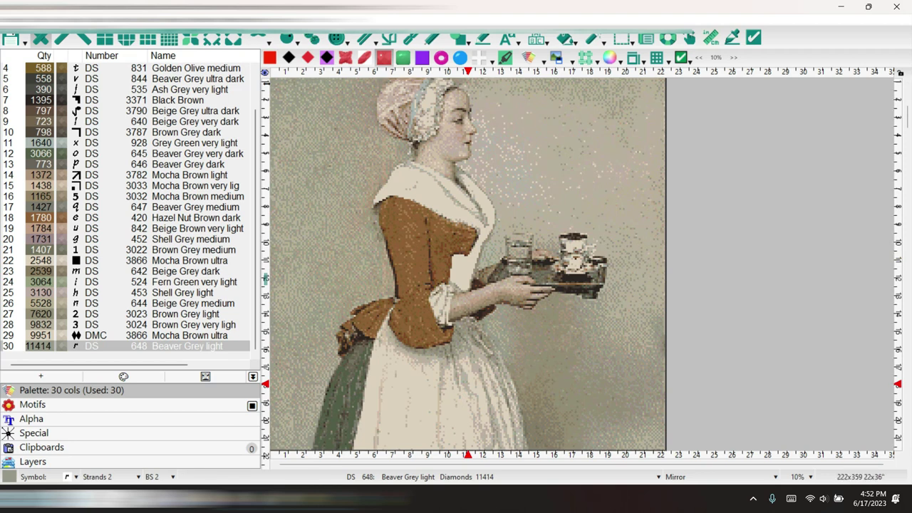
right_click(202, 79)
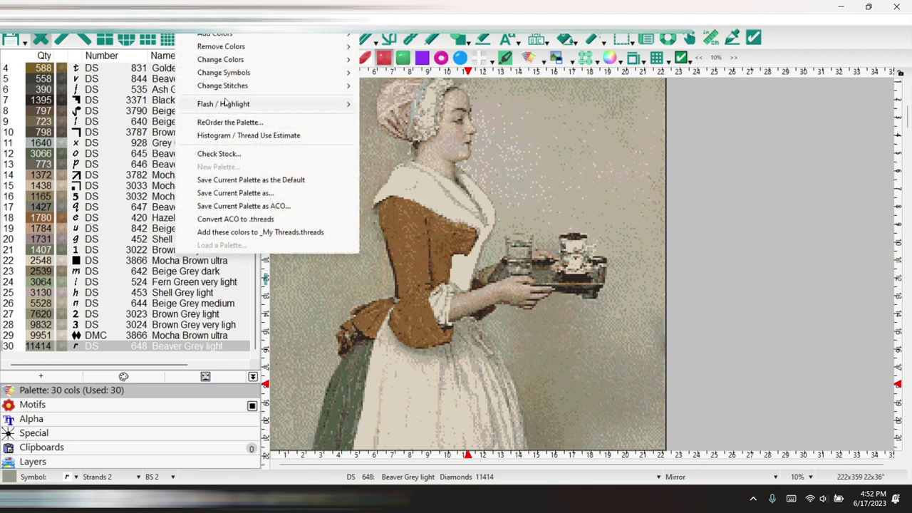
mouse_move(228, 104)
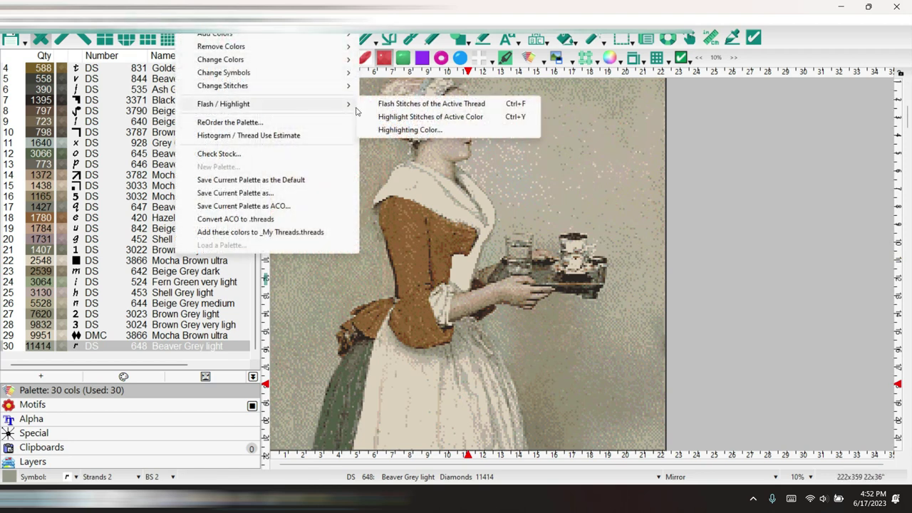
click(394, 119)
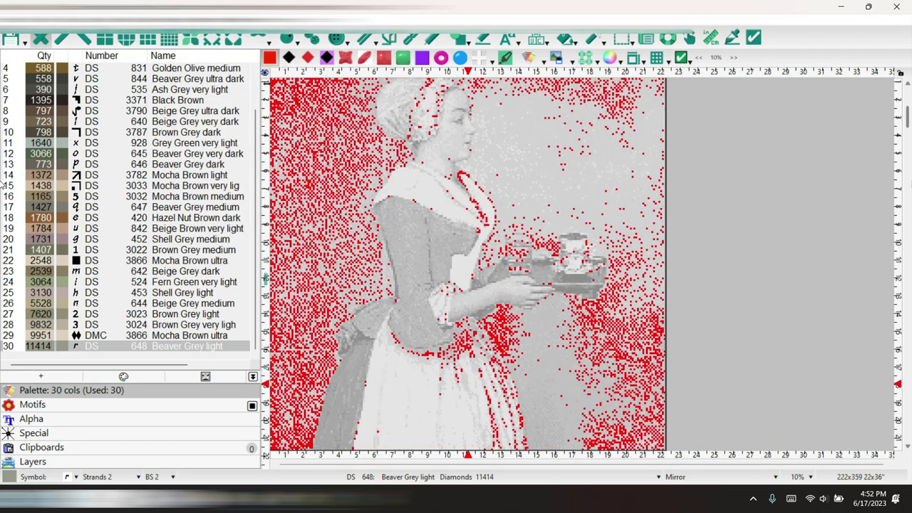
Scroll down the chart to view the red-highlighted stitches in the skirt and background.
click(908, 125)
click(908, 385)
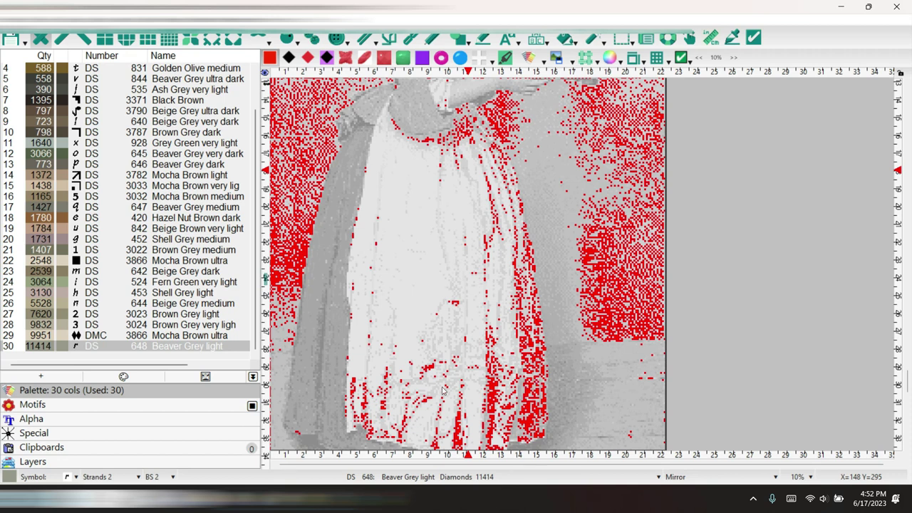
scroll(257, 103, up, 2)
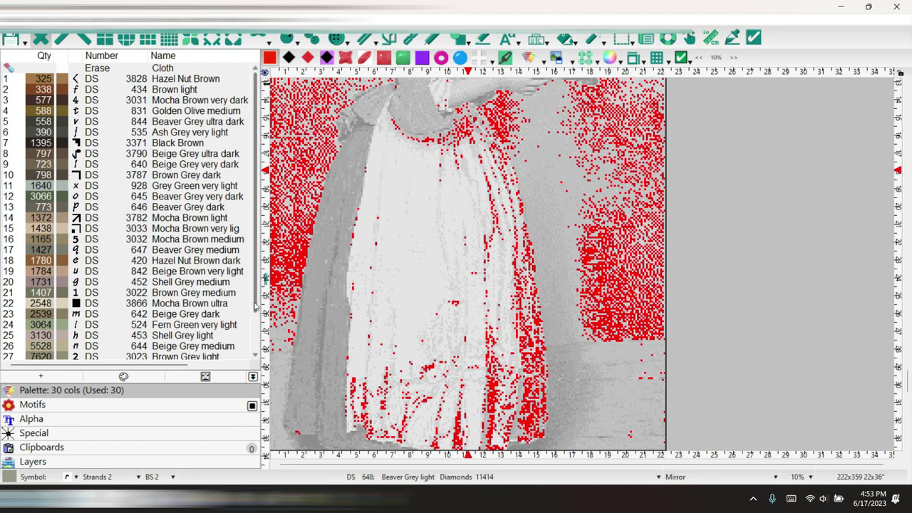
scroll(255, 307, down, 2)
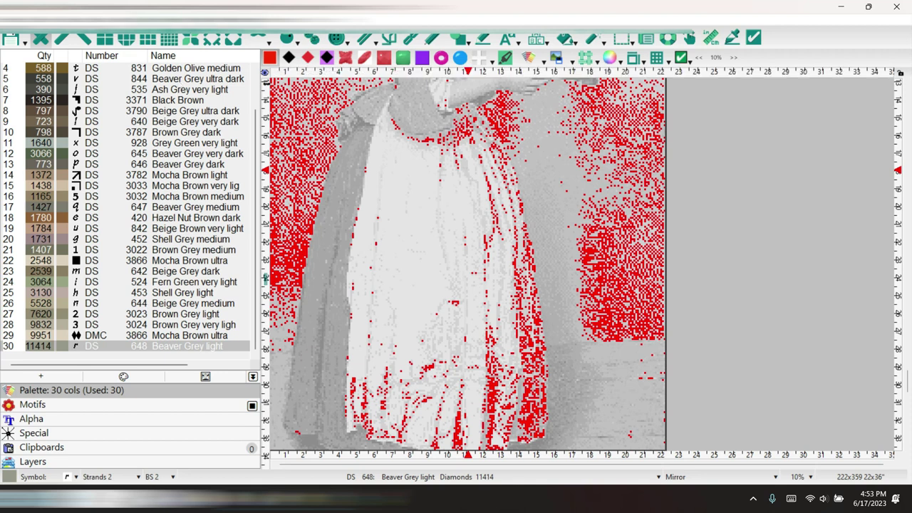
Replace palette colour 30 with thread DMC 644 Beige Grey medium from the Threads dialog.
click(189, 37)
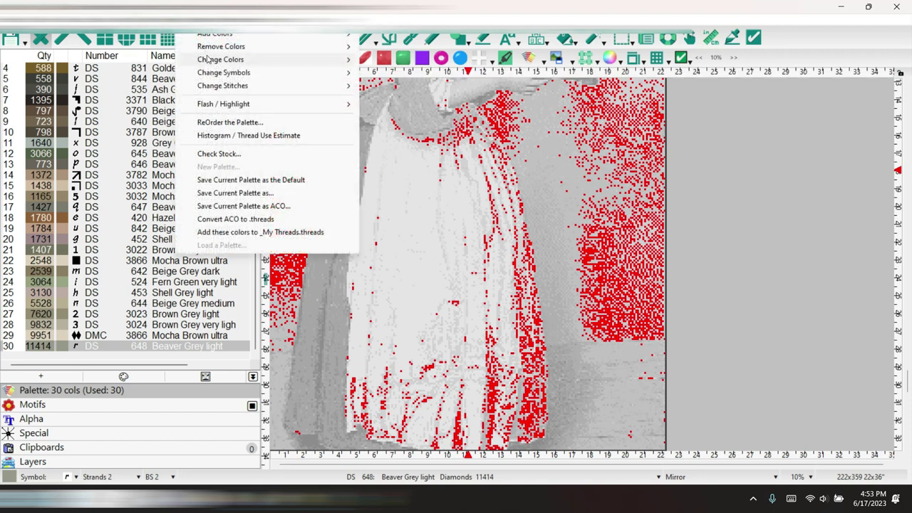
mouse_move(208, 60)
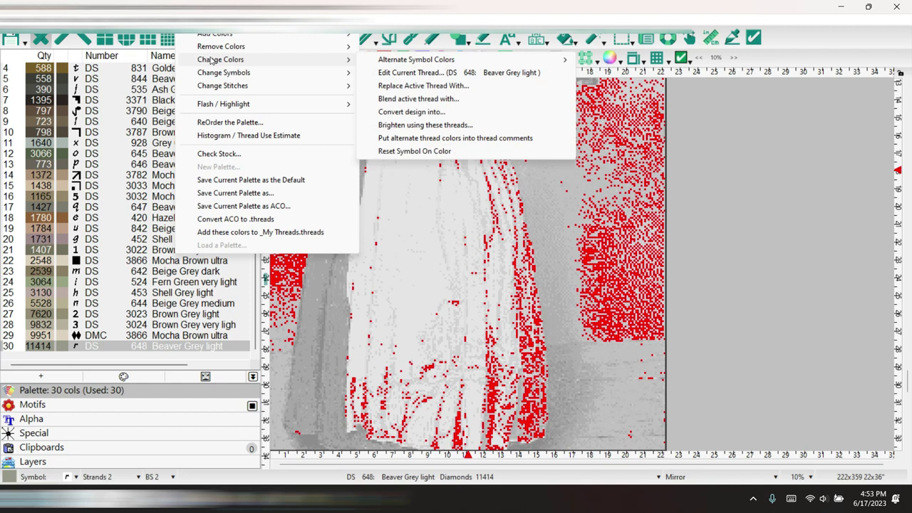
click(396, 86)
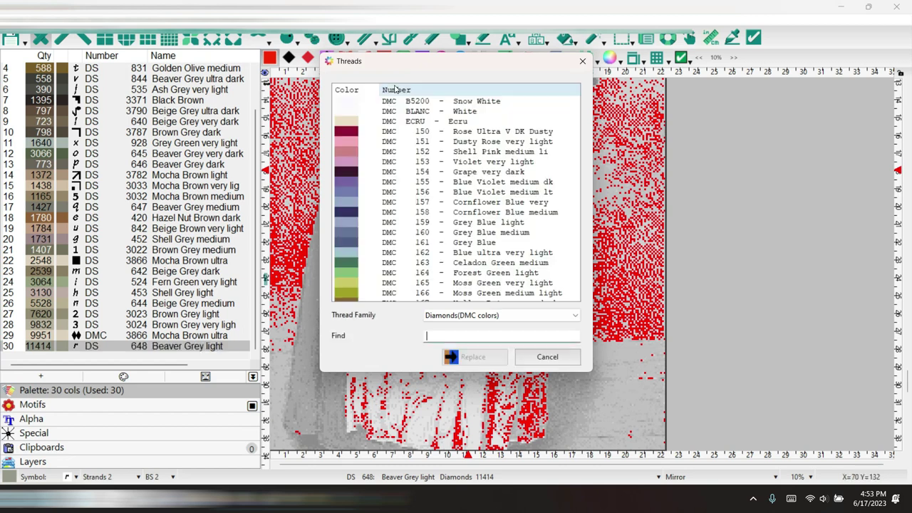
text(644)
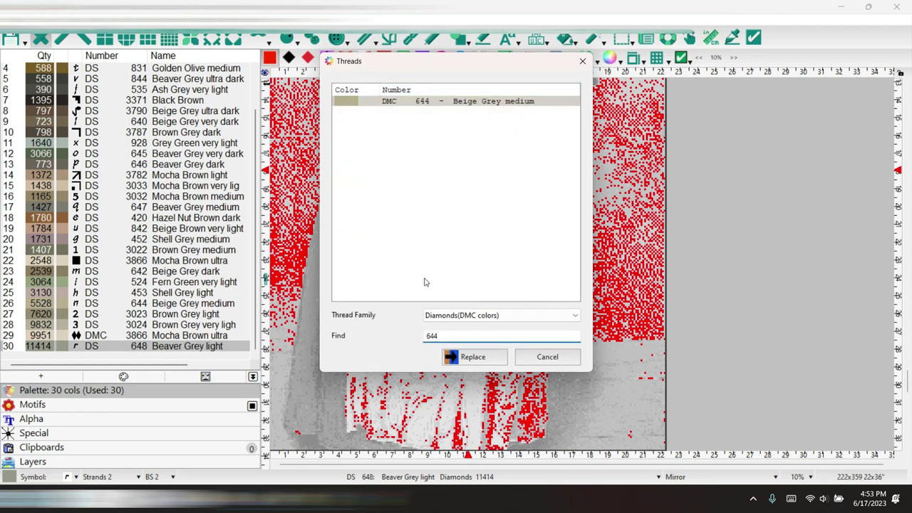
click(473, 357)
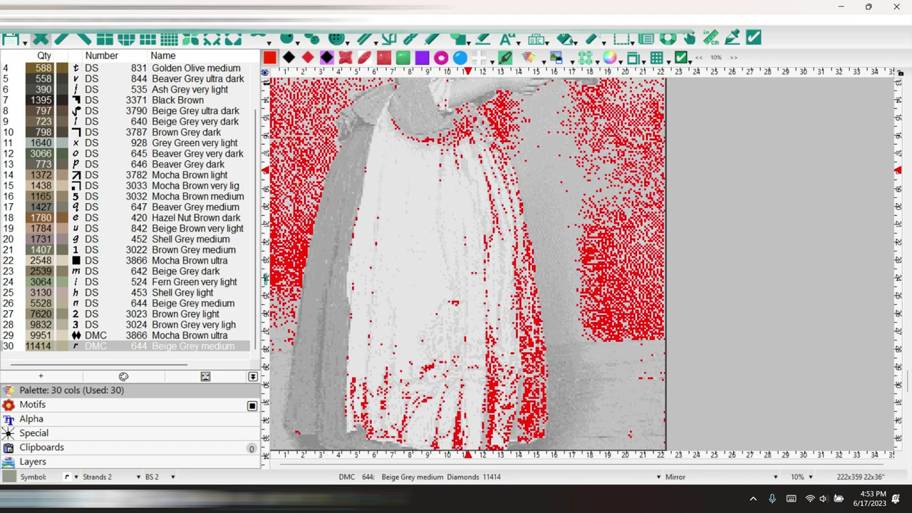
click(195, 38)
Turn off Highlight Stitches of Active Color and scroll the chart up to the head.
mouse_move(215, 104)
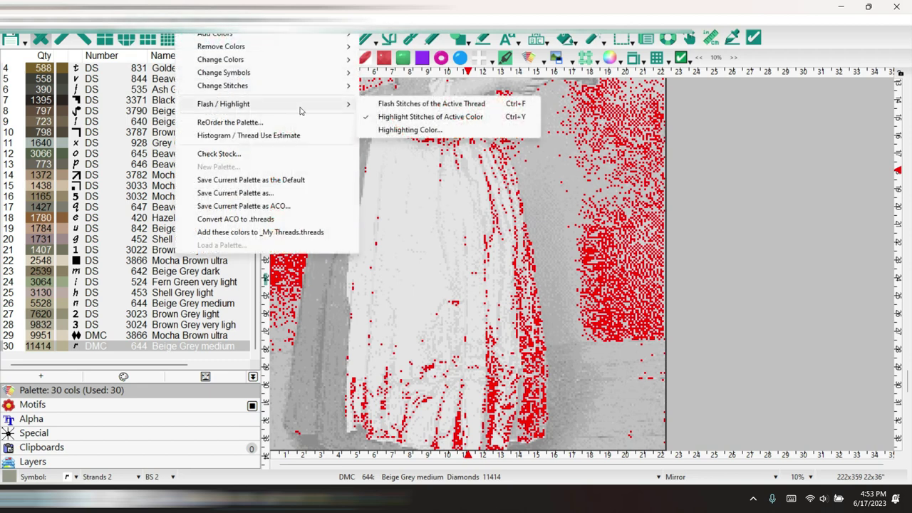
click(385, 118)
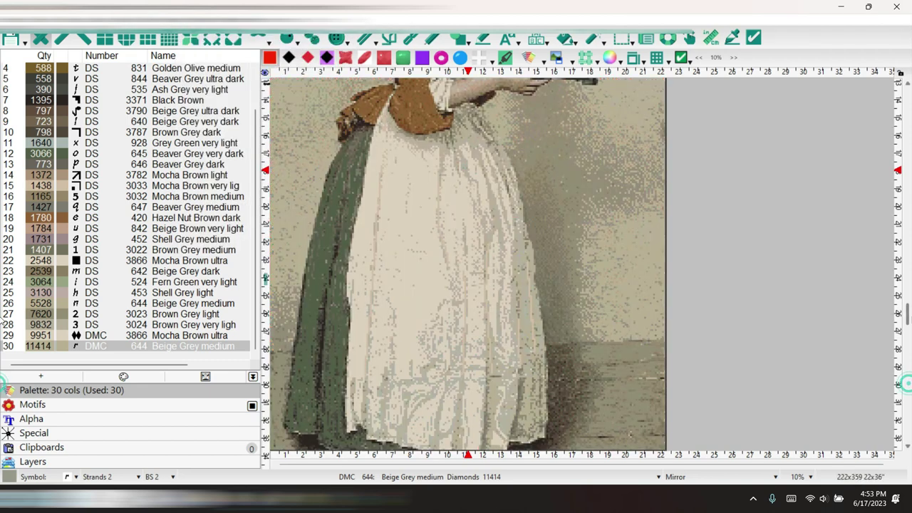
scroll(385, 122, up, 5)
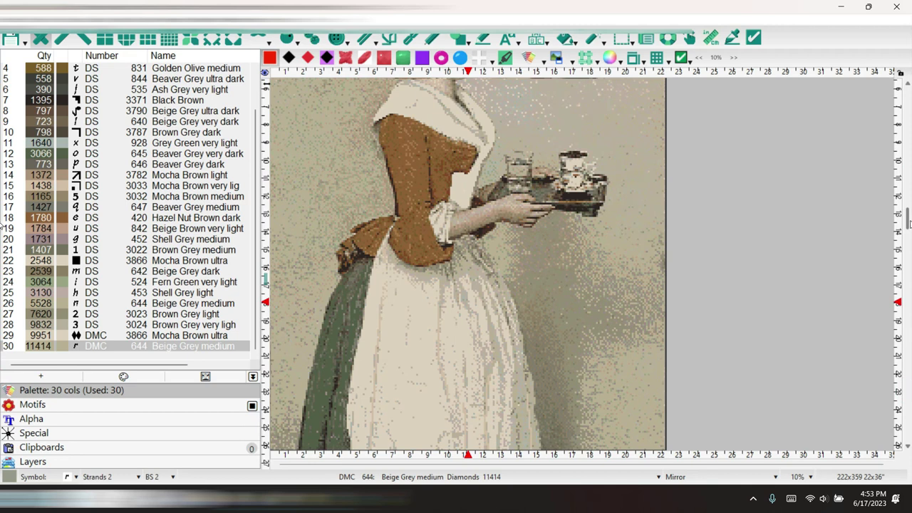
scroll(907, 105, up, 3)
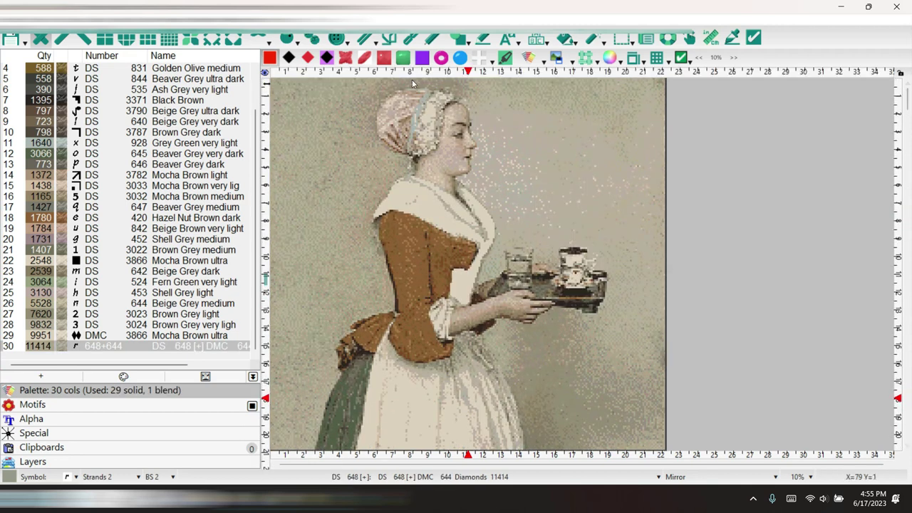
click(385, 60)
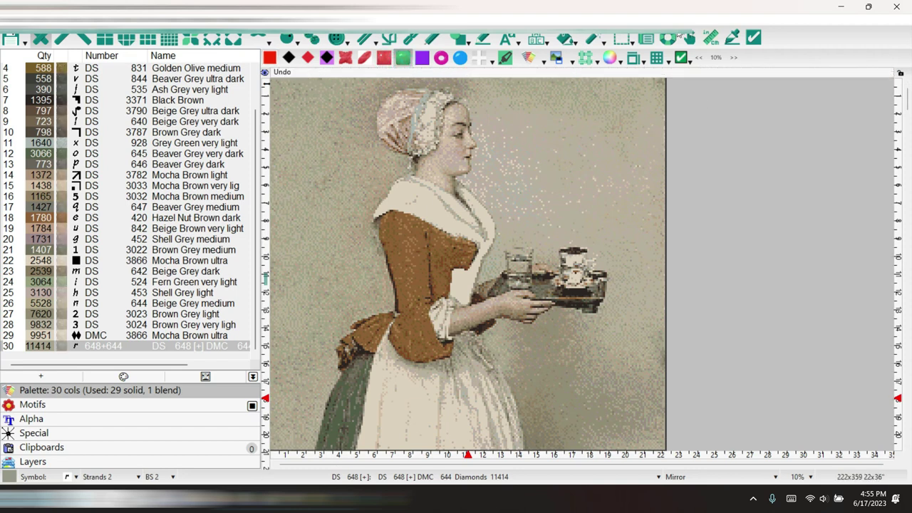
click(732, 38)
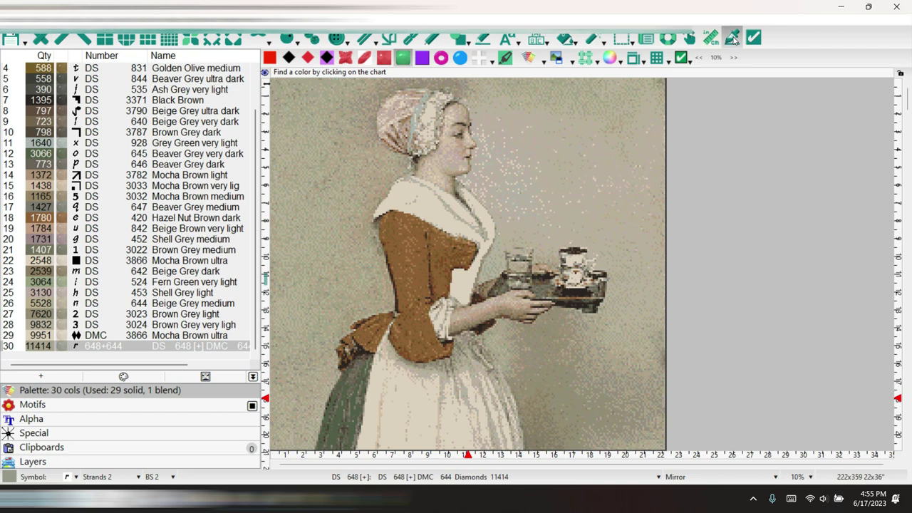
Sample Fern Green very light from the background with the eyedropper.
click(325, 160)
click(907, 332)
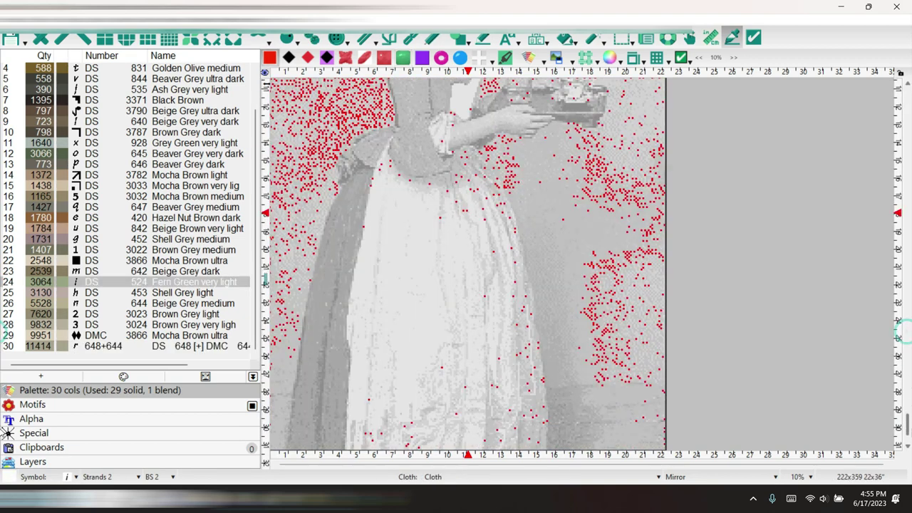
scroll(907, 332, down, 3)
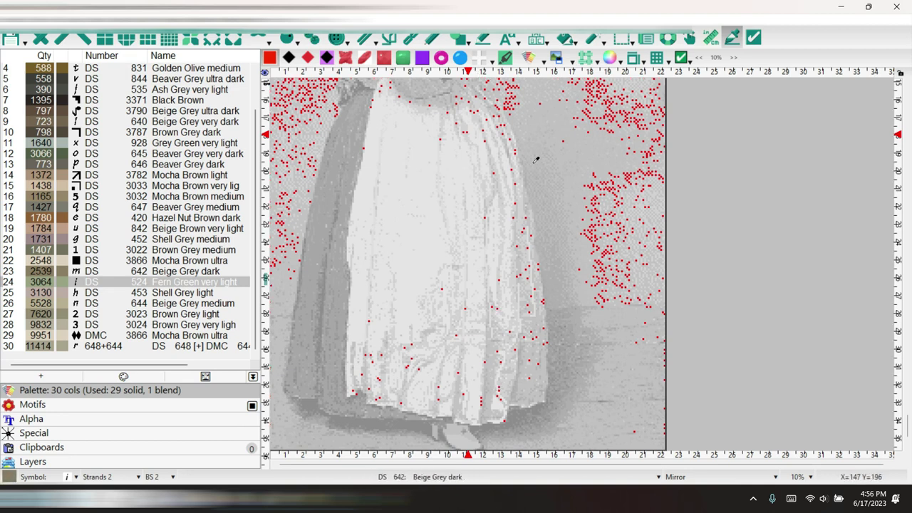
click(909, 105)
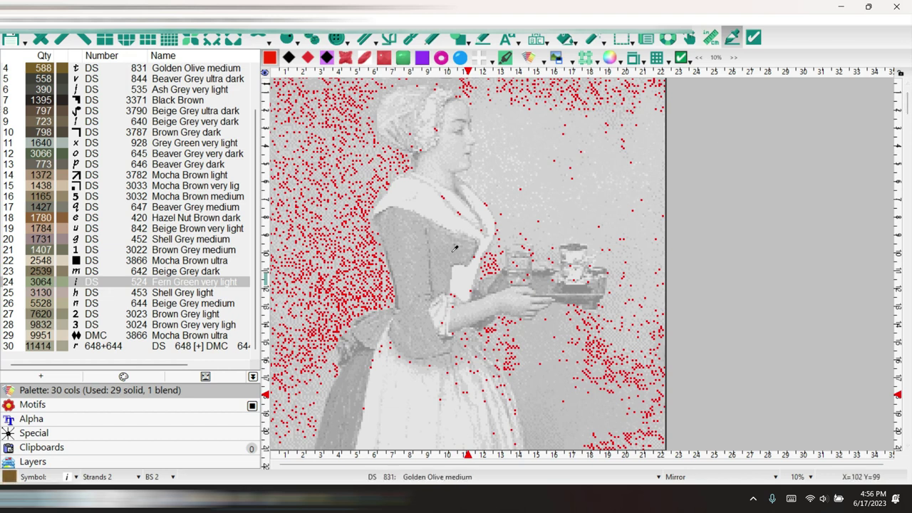
Make the 648+644 blend the active colour and scroll through its red-highlighted stitches.
click(184, 347)
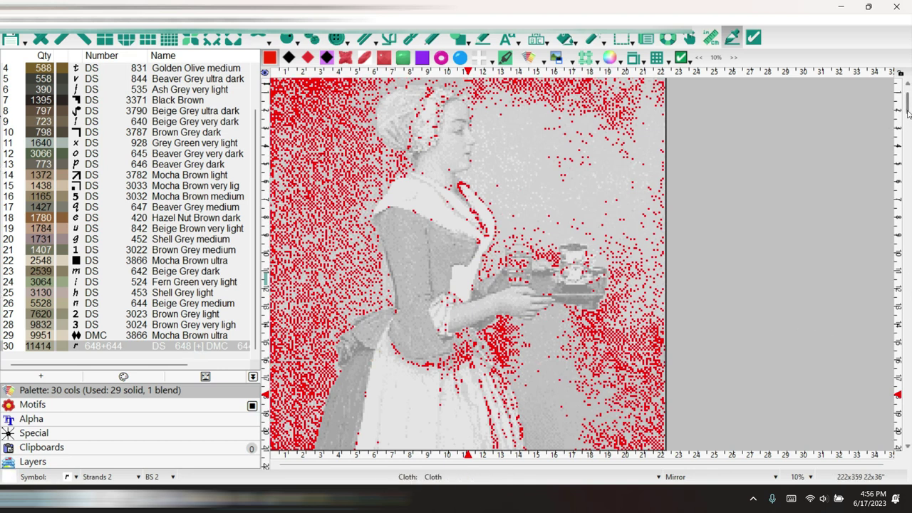
drag(909, 114, 909, 447)
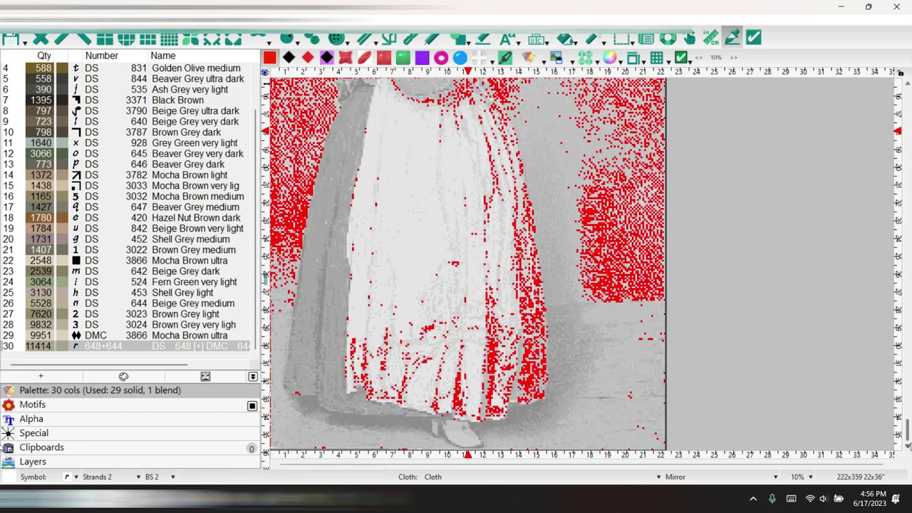
click(904, 434)
drag(2, 383, 2, 241)
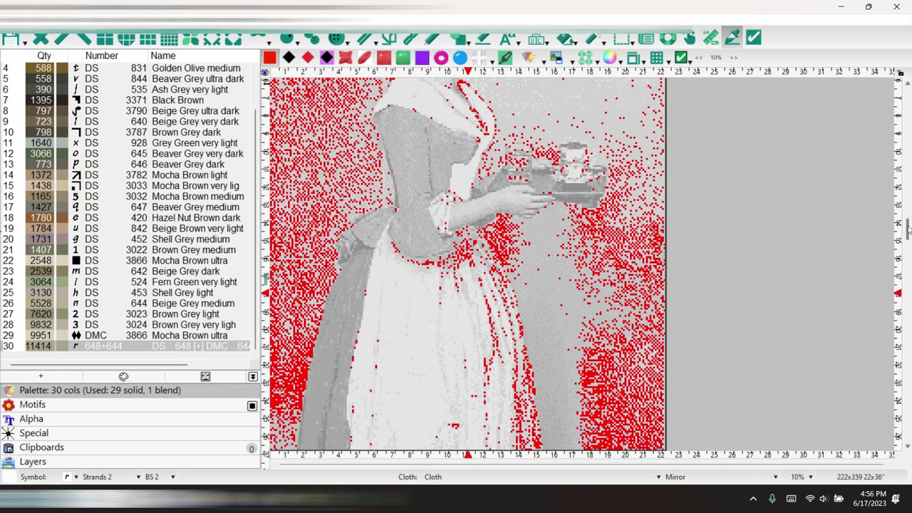
drag(909, 228, 909, 98)
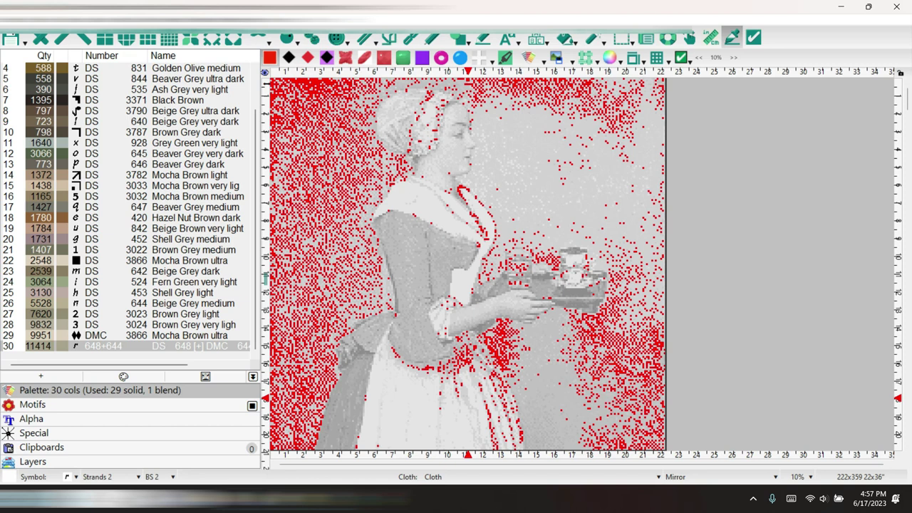
Uncheck Highlight Stitches of Active Color from the palette's Flash / Highlight menu.
right_click(178, 251)
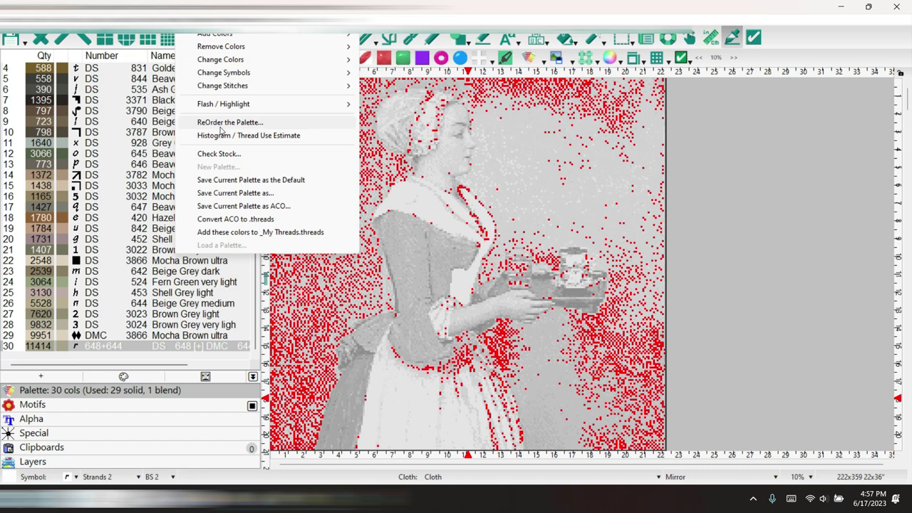
mouse_move(233, 107)
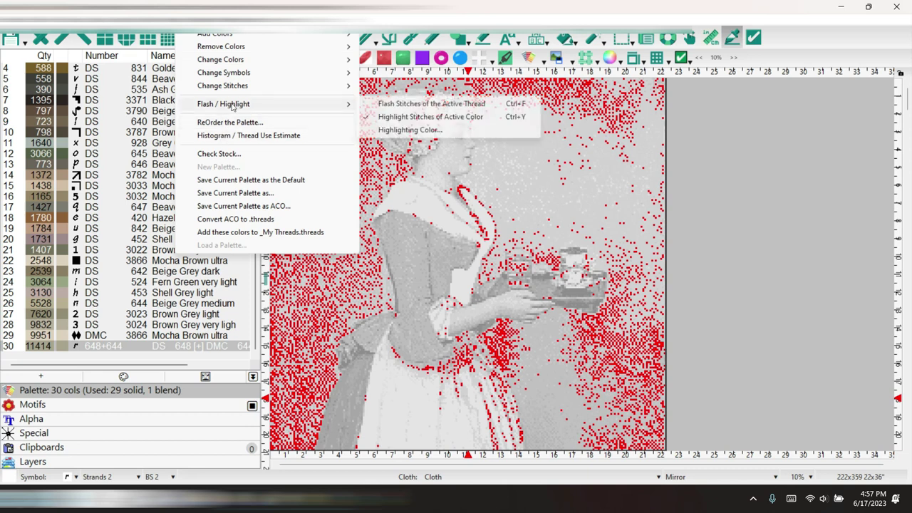
click(379, 115)
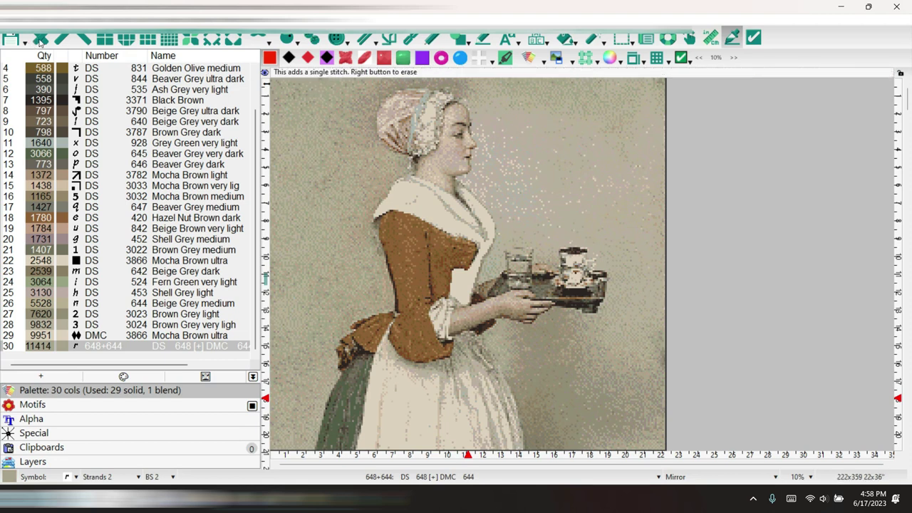
Zoom the chart to 40% and sample the 648+644 blend from a background stitch.
click(800, 477)
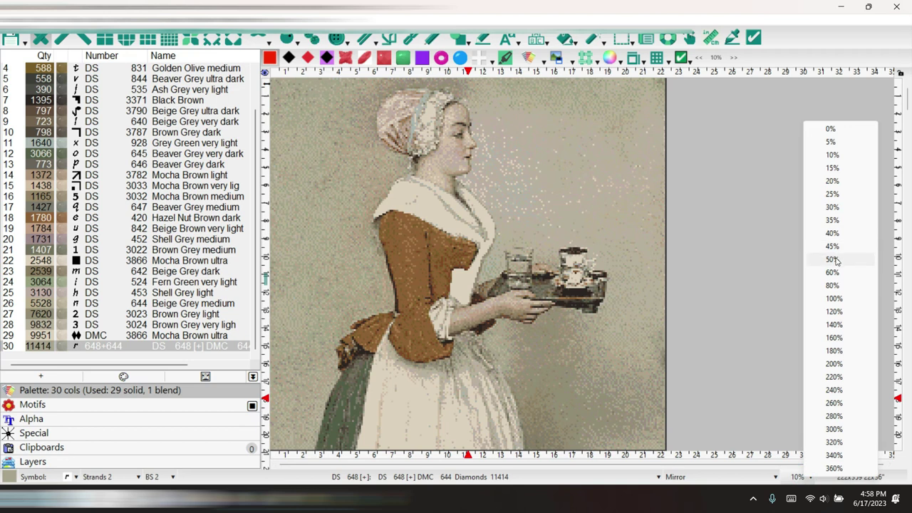
click(838, 236)
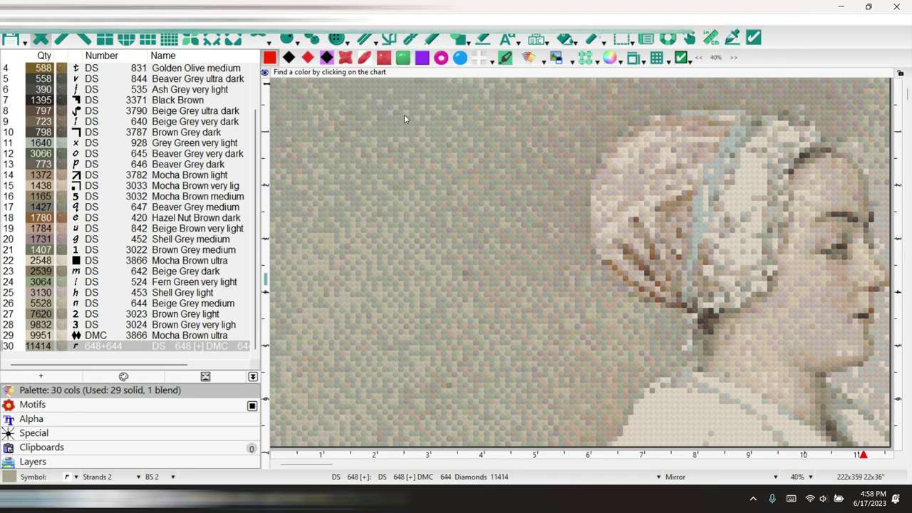
click(732, 39)
click(836, 244)
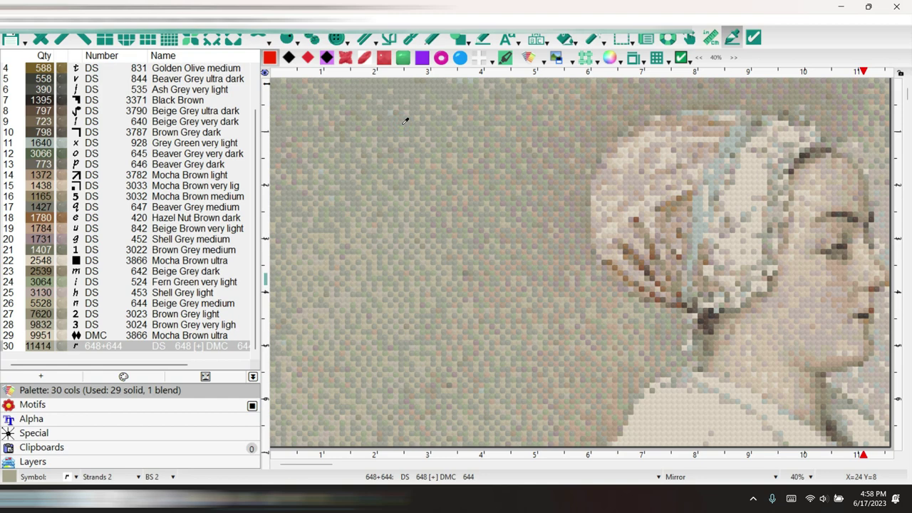
key(Escape)
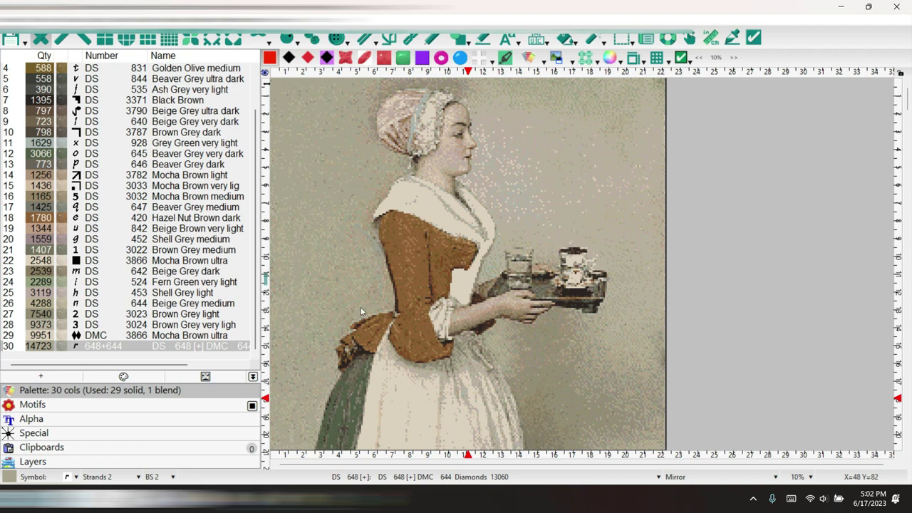
Brush the 648+644 blend across the background, raising its count to 15768 stitches.
scroll(335, 327, up, 4)
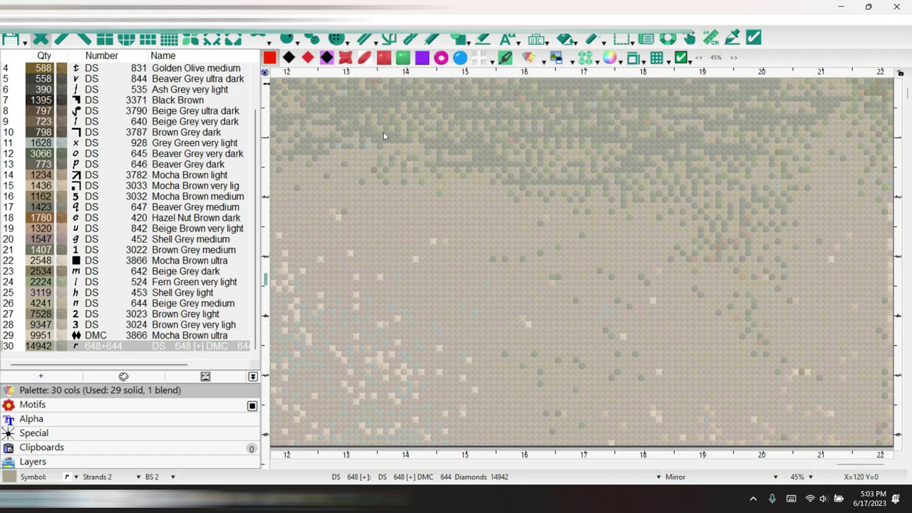
mouse_move(394, 152)
mouse_down()
mouse_move(290, 174)
mouse_move(351, 191)
mouse_move(309, 174)
mouse_up()
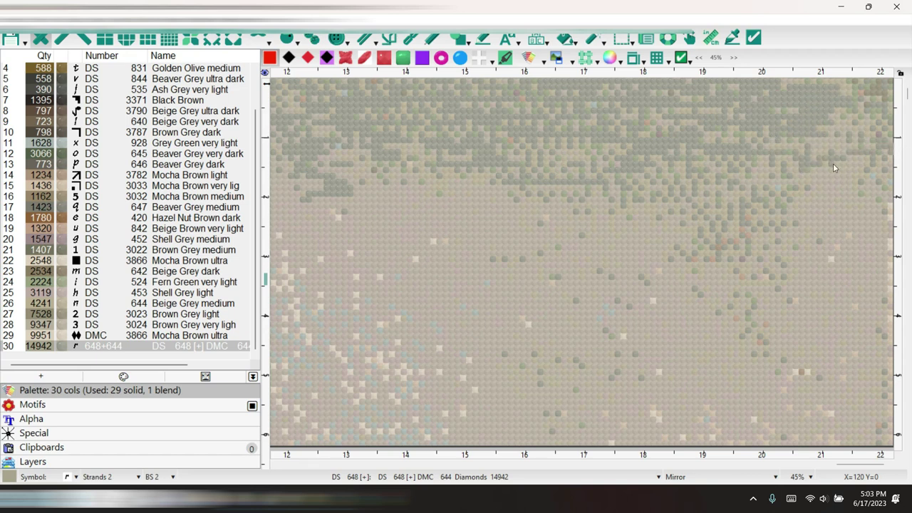
mouse_move(826, 189)
mouse_down()
mouse_move(855, 212)
mouse_move(748, 207)
mouse_move(807, 219)
mouse_move(593, 248)
mouse_move(563, 244)
mouse_move(599, 222)
mouse_move(569, 215)
mouse_move(597, 213)
mouse_move(456, 191)
mouse_move(415, 206)
mouse_move(458, 205)
mouse_move(350, 234)
mouse_move(773, 200)
mouse_move(686, 172)
mouse_move(773, 150)
mouse_move(672, 170)
mouse_move(777, 166)
mouse_move(852, 147)
mouse_move(795, 137)
mouse_move(889, 119)
mouse_move(816, 123)
mouse_move(859, 137)
mouse_move(776, 166)
mouse_move(840, 174)
mouse_move(770, 203)
mouse_move(841, 208)
mouse_move(859, 196)
mouse_move(864, 166)
mouse_move(819, 176)
mouse_move(858, 198)
mouse_move(786, 233)
mouse_move(834, 250)
mouse_up()
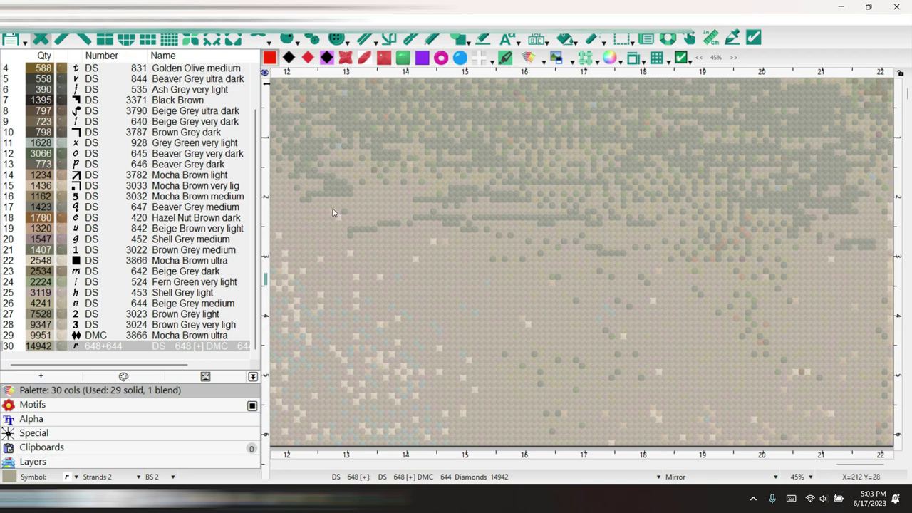
click(379, 205)
mouse_move(429, 219)
mouse_down()
mouse_move(439, 244)
mouse_move(426, 238)
mouse_move(605, 235)
mouse_move(557, 232)
mouse_move(748, 260)
mouse_move(855, 232)
mouse_move(826, 231)
mouse_move(857, 217)
mouse_move(847, 211)
mouse_move(864, 216)
mouse_move(870, 222)
mouse_move(775, 267)
mouse_move(856, 264)
mouse_move(864, 275)
mouse_move(608, 288)
mouse_move(695, 298)
mouse_move(769, 287)
mouse_move(702, 292)
mouse_move(773, 267)
mouse_move(657, 283)
mouse_move(864, 305)
mouse_move(723, 316)
mouse_move(874, 287)
mouse_move(676, 301)
mouse_move(797, 294)
mouse_move(670, 333)
mouse_move(794, 333)
mouse_move(696, 354)
mouse_move(832, 328)
mouse_move(856, 300)
mouse_move(825, 293)
mouse_move(858, 315)
mouse_move(831, 363)
mouse_move(788, 360)
mouse_move(844, 358)
mouse_up()
mouse_move(834, 325)
mouse_down()
mouse_move(852, 377)
mouse_move(770, 407)
mouse_move(715, 362)
mouse_move(602, 332)
mouse_move(591, 303)
mouse_move(522, 251)
mouse_move(354, 206)
mouse_move(330, 184)
mouse_move(314, 214)
mouse_move(301, 207)
mouse_move(275, 235)
mouse_move(327, 258)
mouse_move(459, 265)
mouse_move(523, 290)
mouse_move(360, 246)
mouse_move(427, 179)
mouse_move(412, 161)
mouse_move(606, 206)
mouse_move(633, 238)
mouse_move(668, 238)
mouse_move(452, 160)
mouse_move(376, 166)
mouse_move(400, 143)
mouse_up()
Brush more 648+644 blend over the background to 18810 stitches, then zoom out to 10%.
mouse_move(344, 107)
mouse_down()
mouse_move(346, 200)
mouse_move(470, 235)
mouse_move(635, 244)
mouse_move(578, 288)
mouse_move(543, 257)
mouse_move(342, 255)
mouse_move(350, 267)
mouse_move(402, 278)
mouse_move(385, 332)
mouse_move(513, 333)
mouse_move(562, 309)
mouse_move(464, 303)
mouse_move(567, 298)
mouse_move(591, 264)
mouse_move(710, 288)
mouse_move(790, 255)
mouse_move(825, 261)
mouse_move(873, 214)
mouse_move(885, 246)
mouse_move(877, 326)
mouse_move(855, 291)
mouse_up()
mouse_move(799, 323)
mouse_down()
mouse_move(819, 353)
mouse_move(525, 330)
mouse_up()
mouse_move(573, 348)
mouse_down()
mouse_move(629, 351)
mouse_move(505, 346)
mouse_move(527, 356)
mouse_move(489, 369)
mouse_move(488, 408)
mouse_move(512, 382)
mouse_move(581, 393)
mouse_move(561, 380)
mouse_move(698, 360)
mouse_move(673, 358)
mouse_move(754, 375)
mouse_move(770, 390)
mouse_up()
mouse_move(856, 404)
mouse_down()
mouse_move(816, 405)
mouse_move(816, 438)
mouse_move(535, 413)
mouse_move(576, 404)
mouse_move(503, 412)
mouse_move(641, 383)
mouse_move(682, 420)
mouse_move(572, 414)
mouse_move(710, 401)
mouse_move(723, 411)
mouse_move(636, 442)
mouse_move(772, 418)
mouse_move(788, 390)
mouse_move(700, 351)
mouse_move(509, 432)
mouse_up()
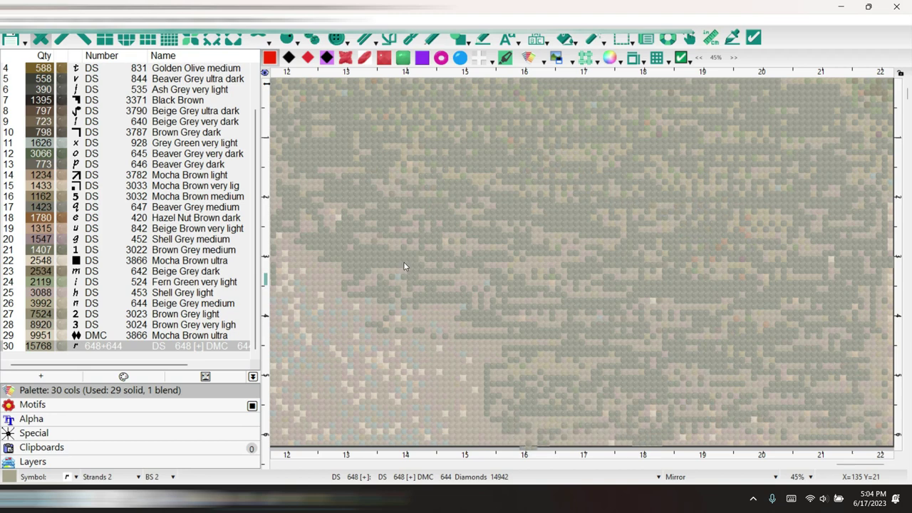
mouse_move(400, 265)
mouse_down()
mouse_move(455, 312)
mouse_move(397, 367)
mouse_move(490, 425)
mouse_move(367, 356)
mouse_move(317, 299)
mouse_move(336, 431)
mouse_move(292, 356)
mouse_move(341, 443)
mouse_move(507, 363)
mouse_move(745, 391)
mouse_move(841, 318)
mouse_move(741, 289)
mouse_move(480, 366)
mouse_move(562, 167)
mouse_move(318, 145)
mouse_move(300, 174)
mouse_up()
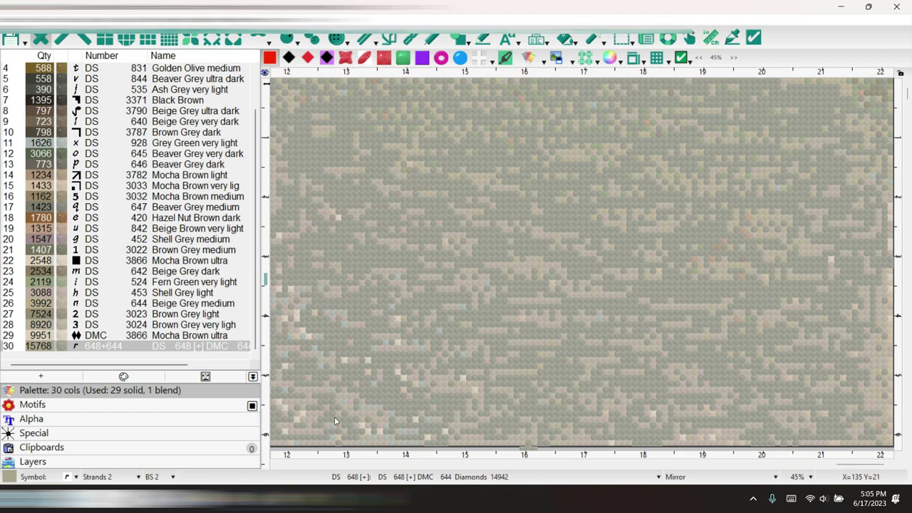
mouse_move(350, 360)
mouse_down()
mouse_move(388, 370)
mouse_move(576, 209)
mouse_move(483, 314)
mouse_move(643, 314)
mouse_move(843, 235)
mouse_move(600, 124)
mouse_move(589, 198)
mouse_up()
click(798, 477)
click(825, 171)
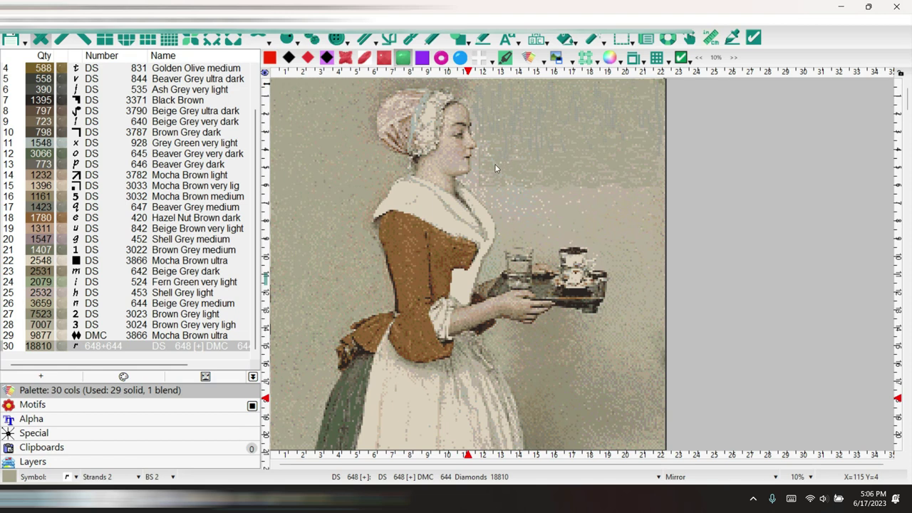
Paint the 648+644 blend over the background right of the woman, covering the bluish marks.
mouse_move(494, 169)
mouse_down()
mouse_move(513, 181)
mouse_move(609, 160)
mouse_move(560, 193)
mouse_move(524, 194)
mouse_move(645, 174)
mouse_move(648, 184)
mouse_move(550, 176)
mouse_up()
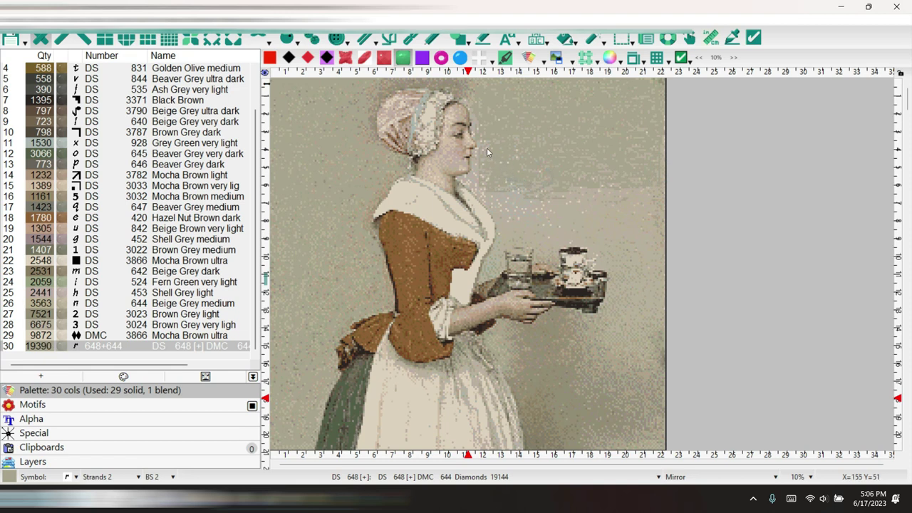
drag(485, 164, 522, 199)
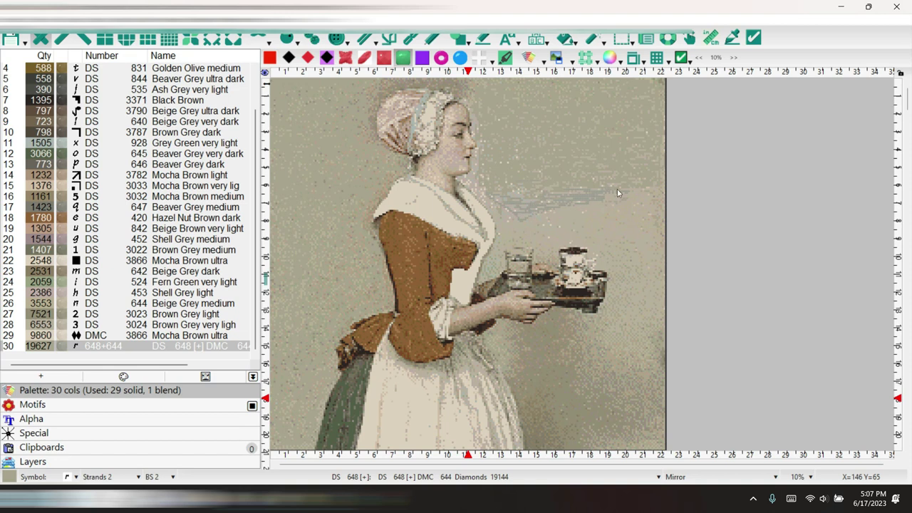
mouse_move(506, 198)
mouse_down()
mouse_move(572, 219)
mouse_move(647, 151)
mouse_up()
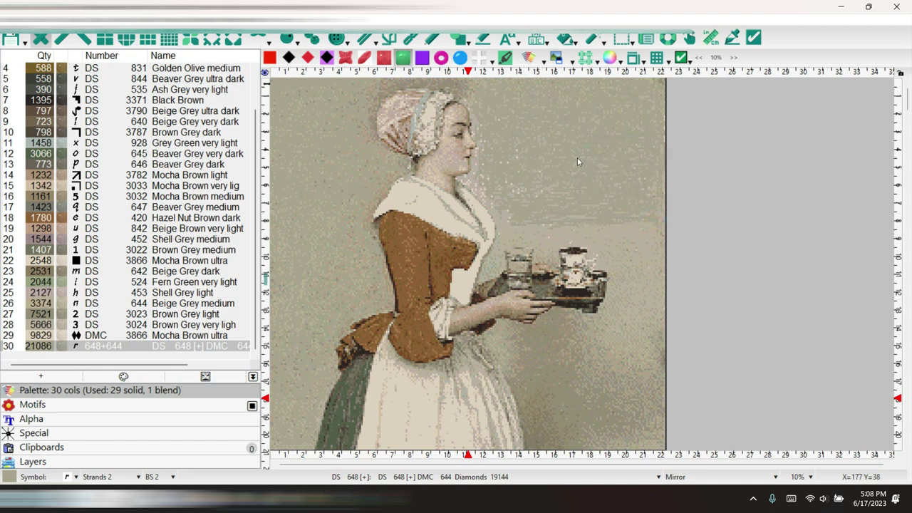
mouse_move(503, 222)
mouse_down()
mouse_move(539, 232)
mouse_move(629, 250)
mouse_move(596, 222)
mouse_move(638, 248)
mouse_move(651, 274)
mouse_up()
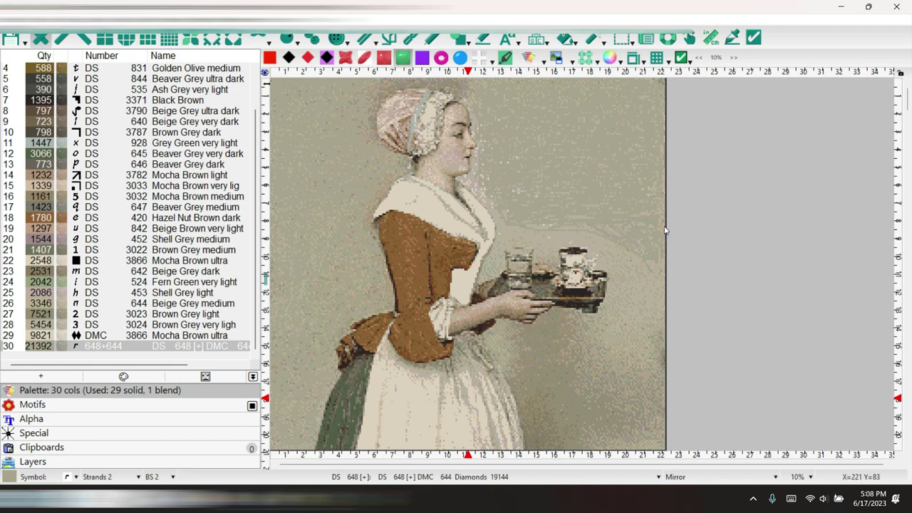
mouse_move(663, 222)
mouse_down()
mouse_move(666, 214)
mouse_move(622, 238)
mouse_up()
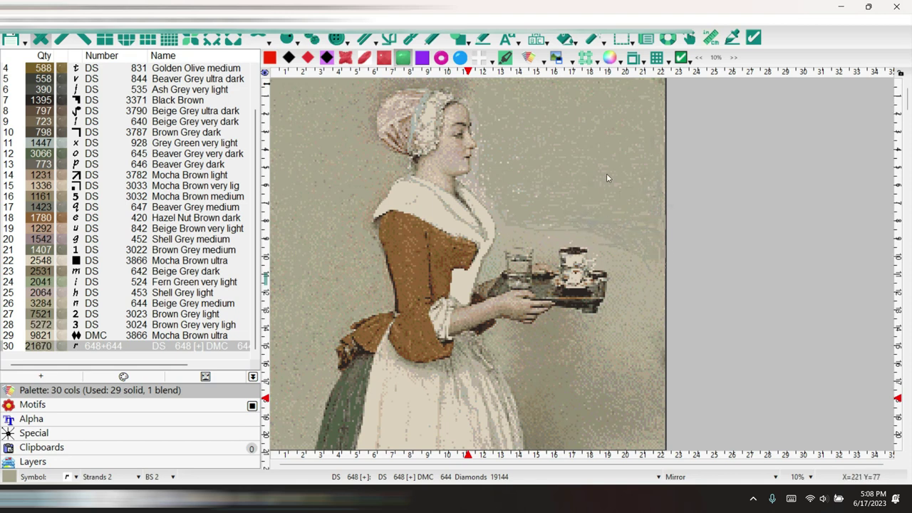
drag(665, 107, 666, 246)
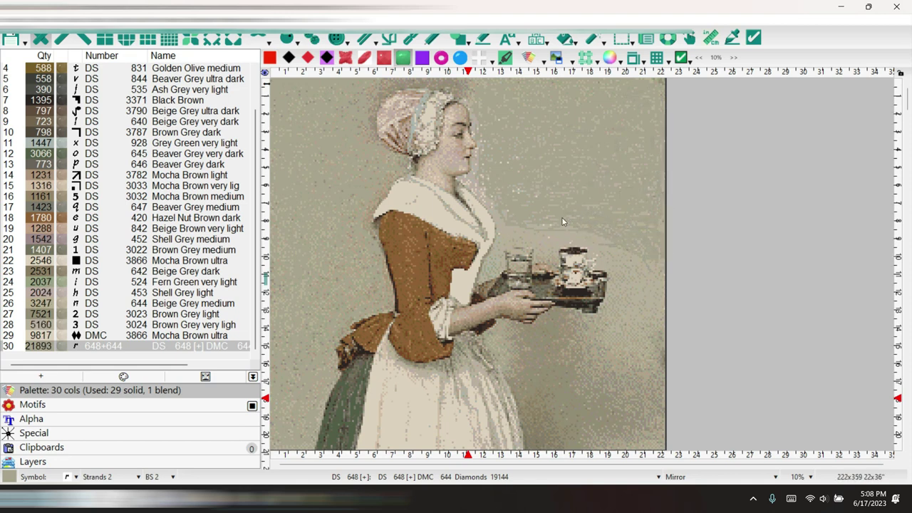
Sample DS 3024 Brown Grey very light and paint more of the right background with it.
click(732, 39)
click(508, 215)
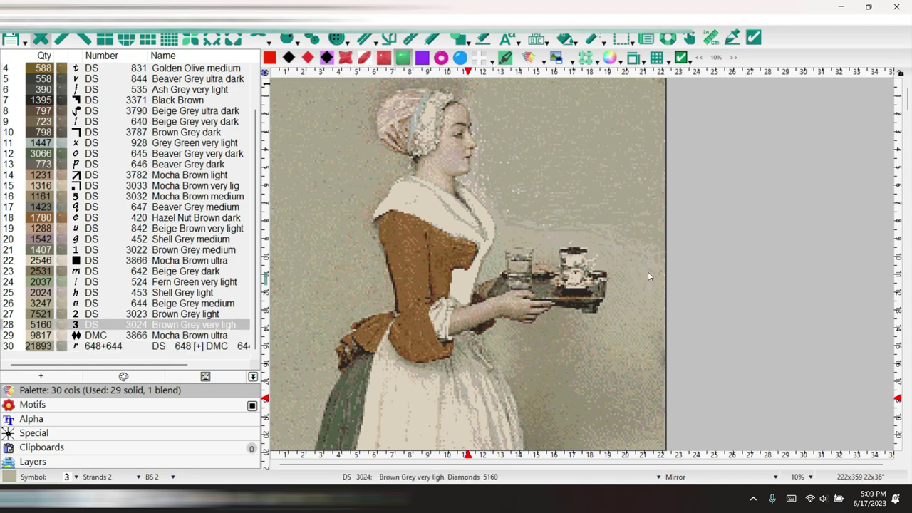
click(627, 308)
drag(646, 344, 650, 242)
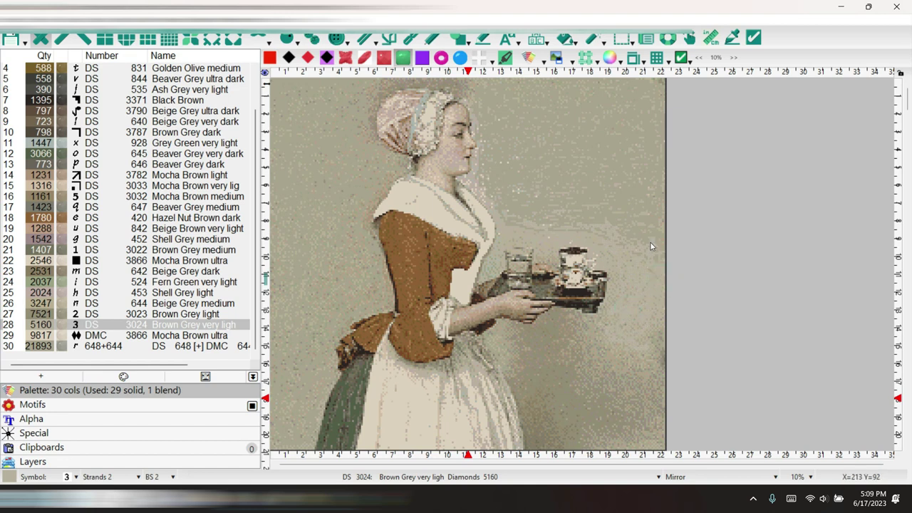
click(514, 201)
click(508, 201)
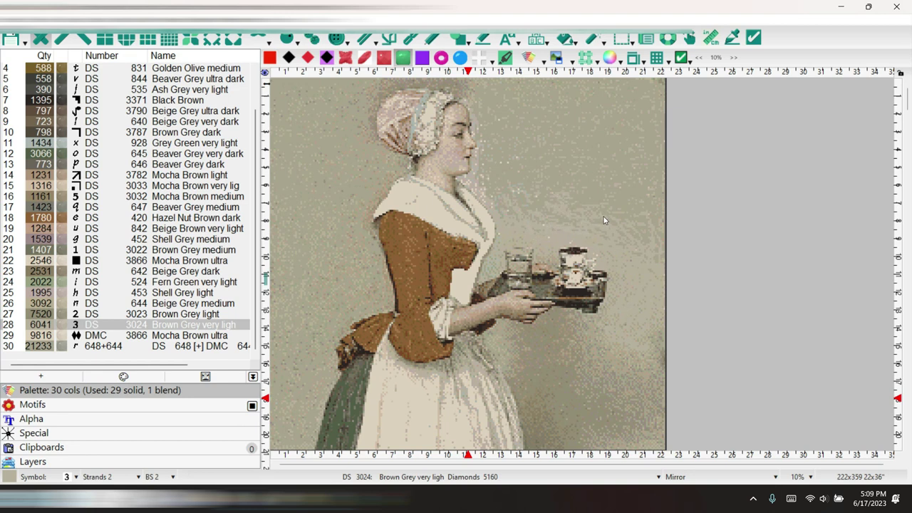
click(649, 251)
Scroll to the woman's head, arm the colour picker, and bring up the Chrome reference painting.
scroll(649, 250, up, 2)
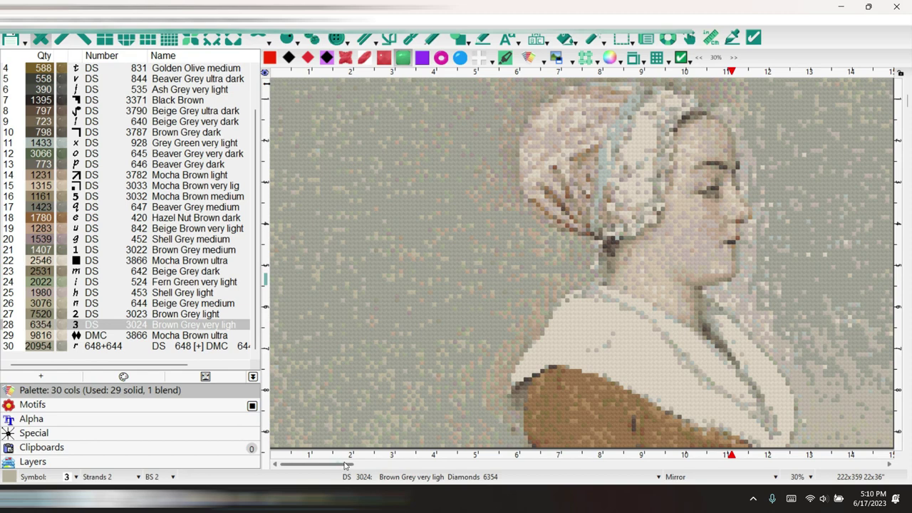
drag(345, 465, 567, 462)
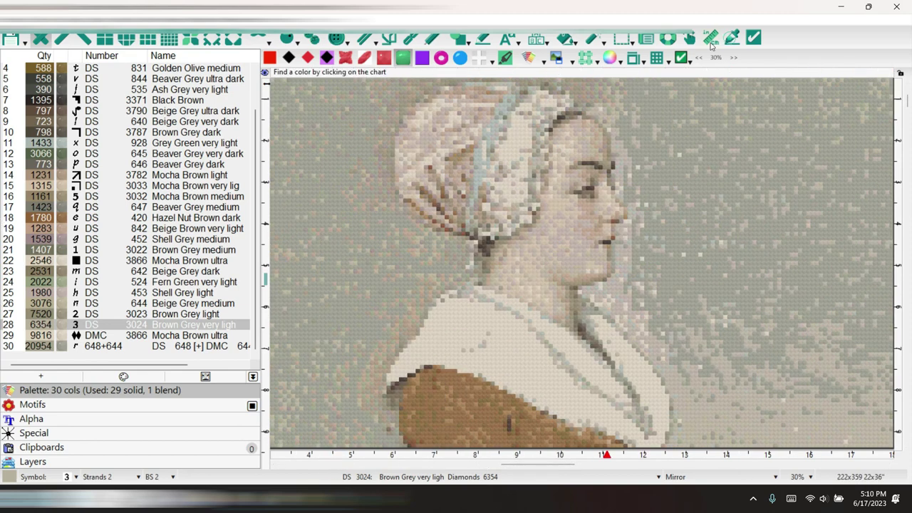
click(732, 37)
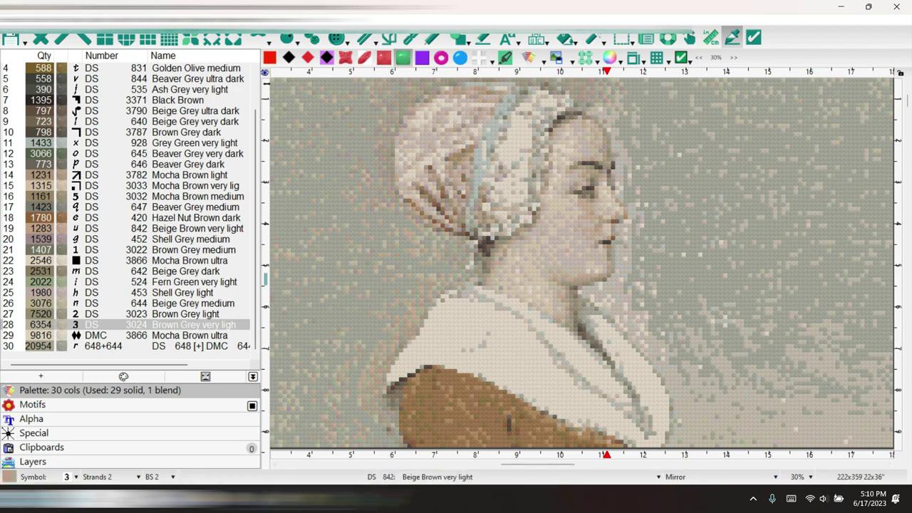
mouse_move(335, 499)
click(335, 438)
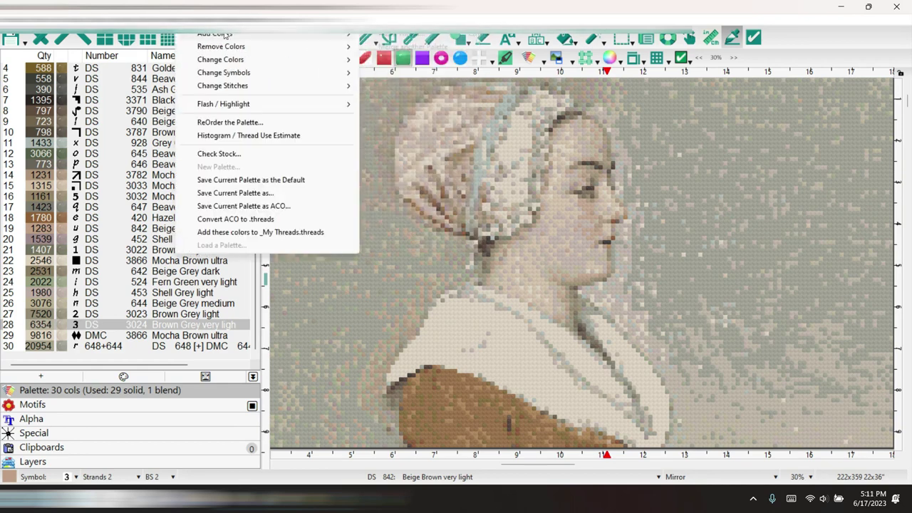
Add Dusty Rose DMC 963, 151, 3731 and 962 to the palette using a 'dus' search.
click(389, 39)
text(dus)
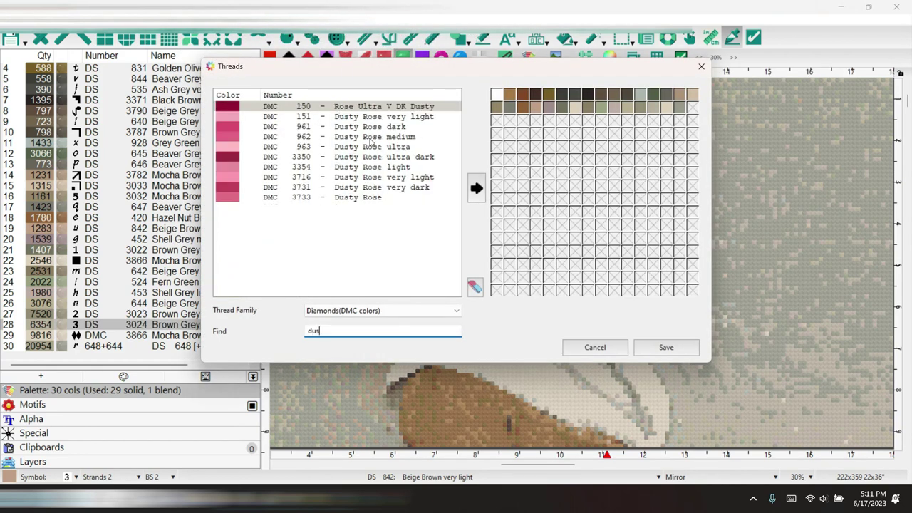
click(372, 146)
click(476, 188)
click(426, 118)
click(476, 187)
click(399, 187)
click(476, 188)
click(403, 136)
click(476, 187)
click(665, 347)
scroll(143, 214, down, 2)
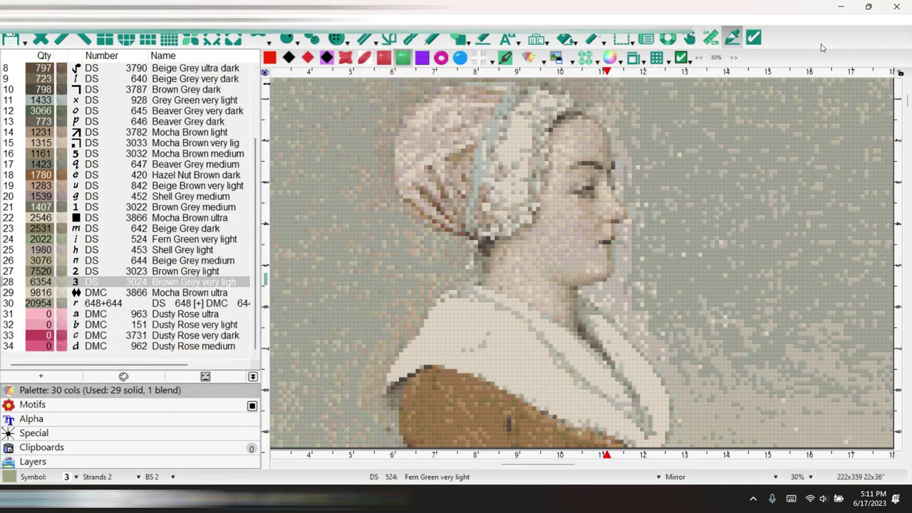
Draw a DMC 151 Dusty Rose very light outline along the bonnet's top and back.
click(869, 6)
click(695, 42)
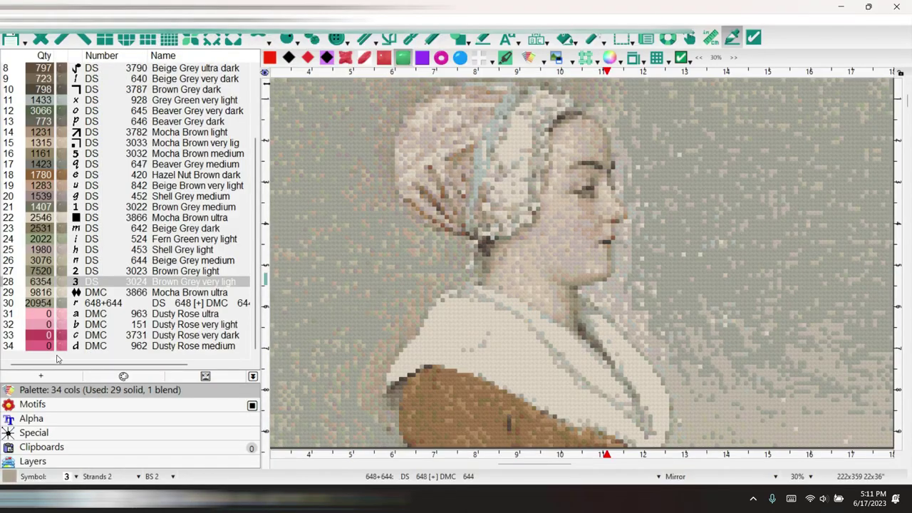
click(86, 325)
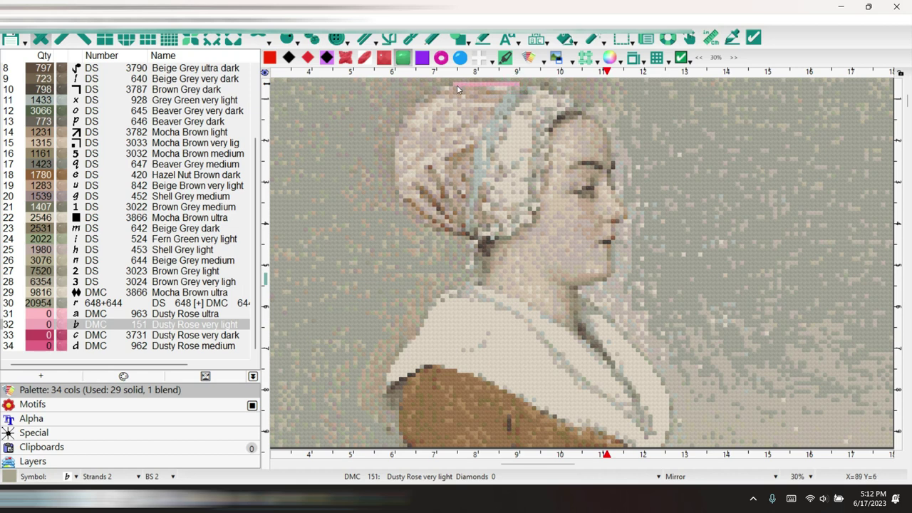
drag(457, 85, 396, 135)
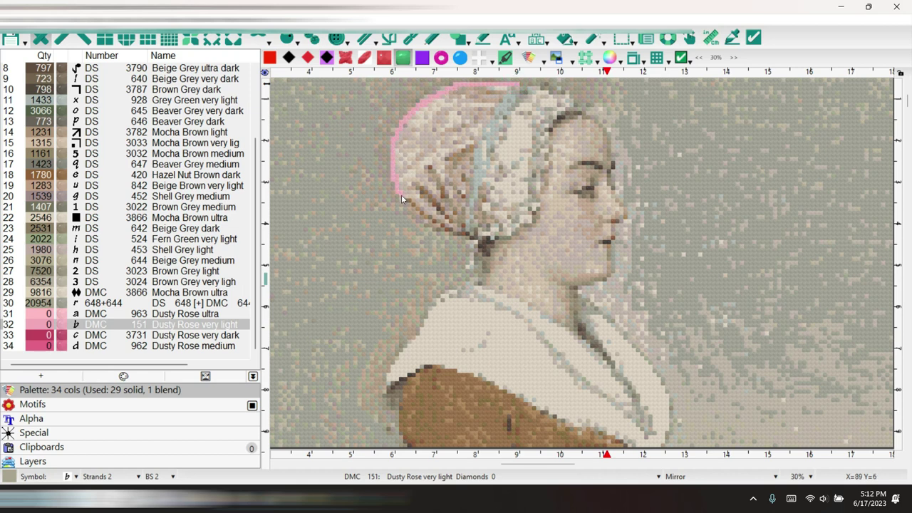
drag(437, 227, 468, 238)
Show the reference painting and draw a Dusty Rose very dark band along the bonnet top.
click(869, 6)
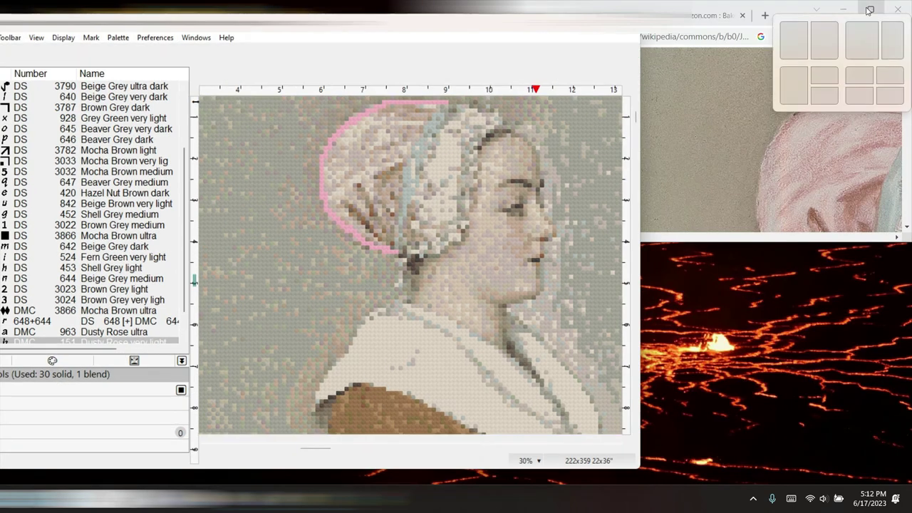
scroll(183, 300, down, 1)
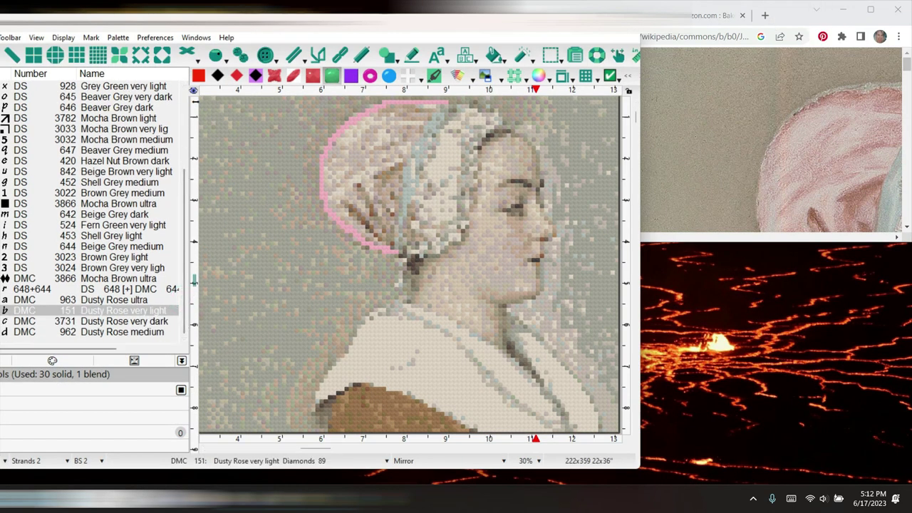
drag(297, 25, 330, 24)
click(164, 320)
mouse_move(482, 105)
mouse_down()
mouse_move(421, 105)
mouse_move(412, 117)
mouse_move(472, 113)
mouse_move(419, 114)
mouse_up()
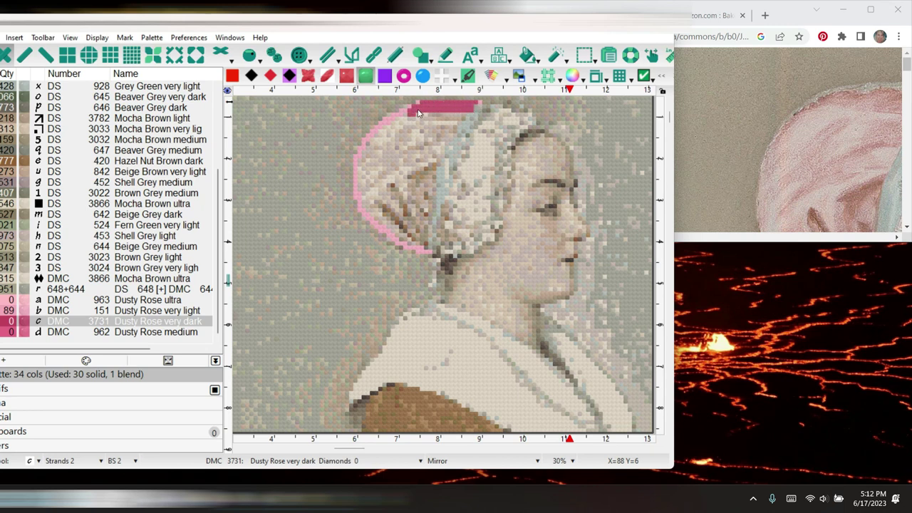
Repaint the bonnet-top band in Dusty Rose medium and add two pink fold lines.
click(141, 337)
mouse_move(477, 106)
mouse_down()
mouse_move(418, 108)
mouse_move(453, 110)
mouse_up()
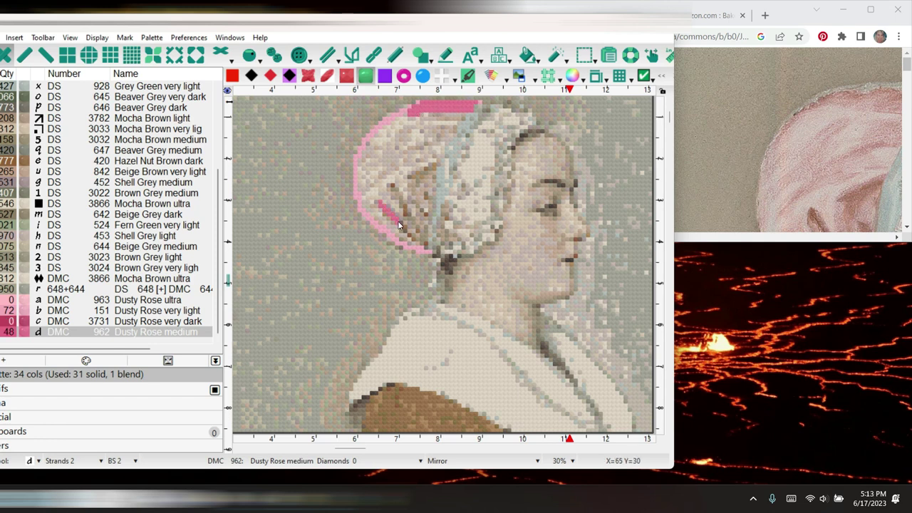
drag(389, 186, 411, 221)
mouse_move(433, 165)
mouse_down()
mouse_move(410, 175)
mouse_move(434, 169)
mouse_move(414, 182)
mouse_move(427, 209)
mouse_move(432, 186)
mouse_up()
Paint Dusty Rose very light stitches, then Dusty Rose ultra shading, on the bonnet and its left edge.
click(71, 310)
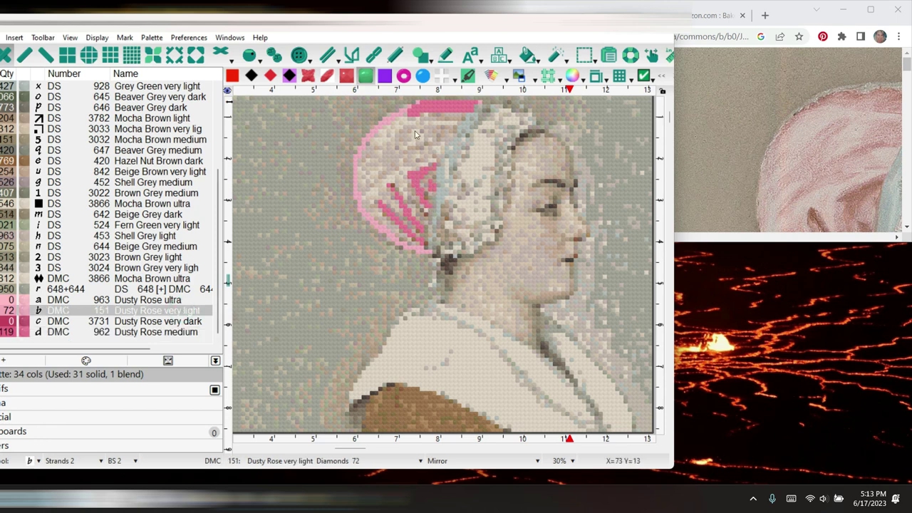
drag(424, 127, 397, 129)
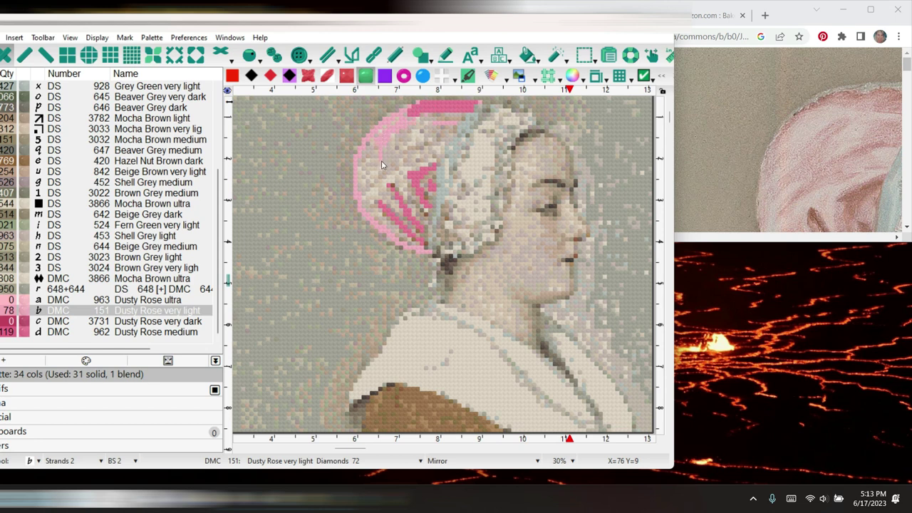
mouse_move(378, 178)
mouse_down()
mouse_move(363, 175)
mouse_move(379, 186)
mouse_up()
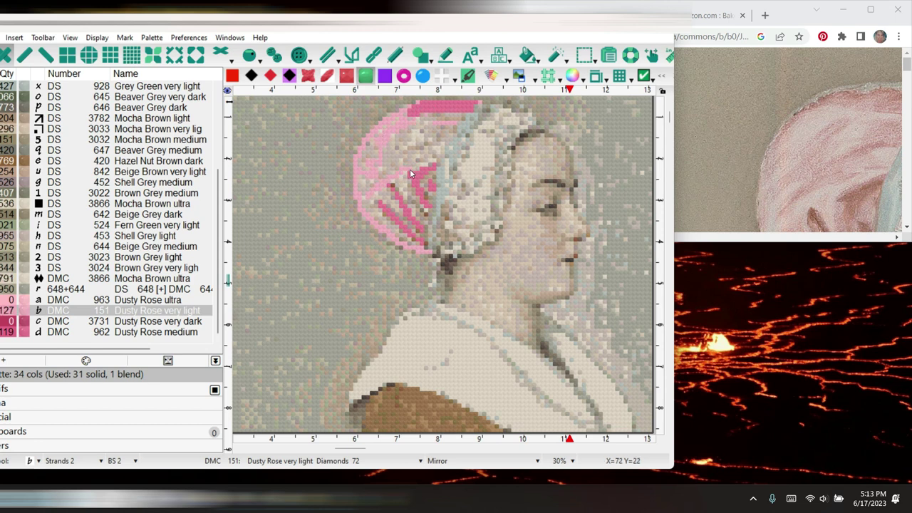
key(Up)
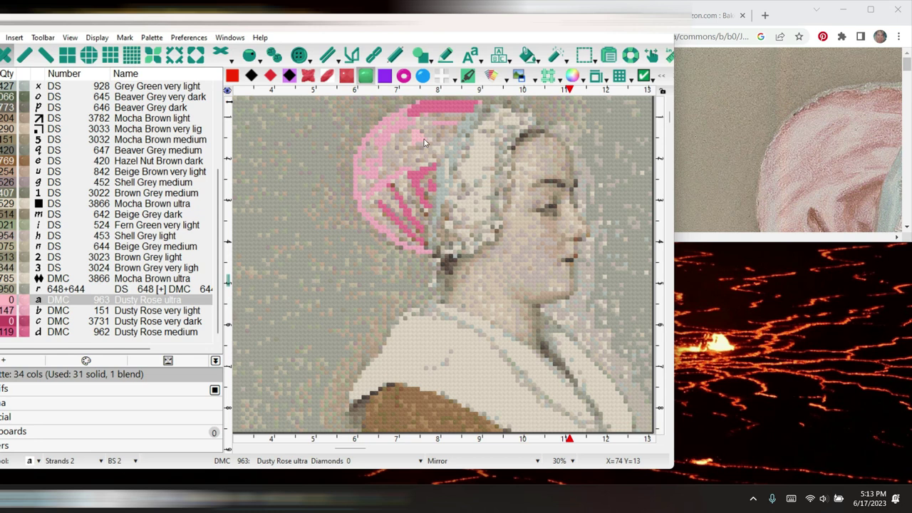
drag(413, 147, 383, 135)
drag(364, 170, 371, 187)
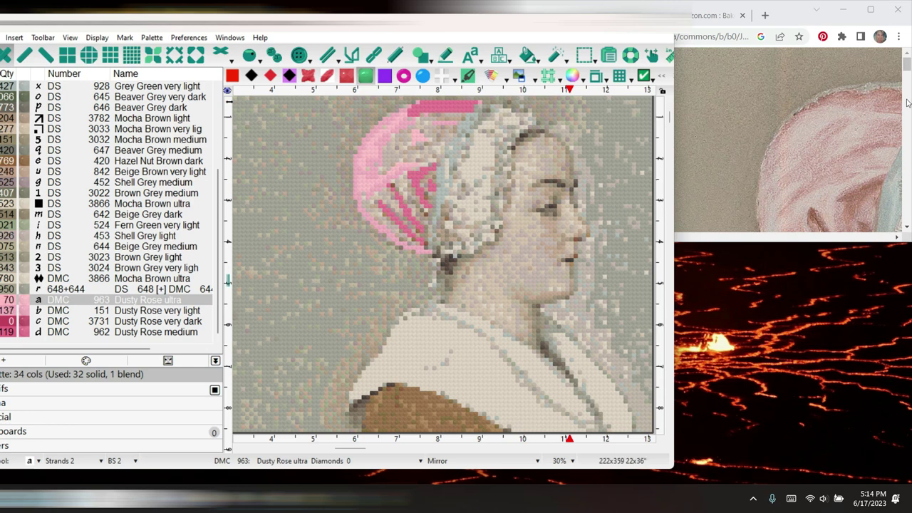
Check the Chrome reference, paint Dusty Rose medium across the bonnet, then switch to Dusty Rose ultra.
click(908, 65)
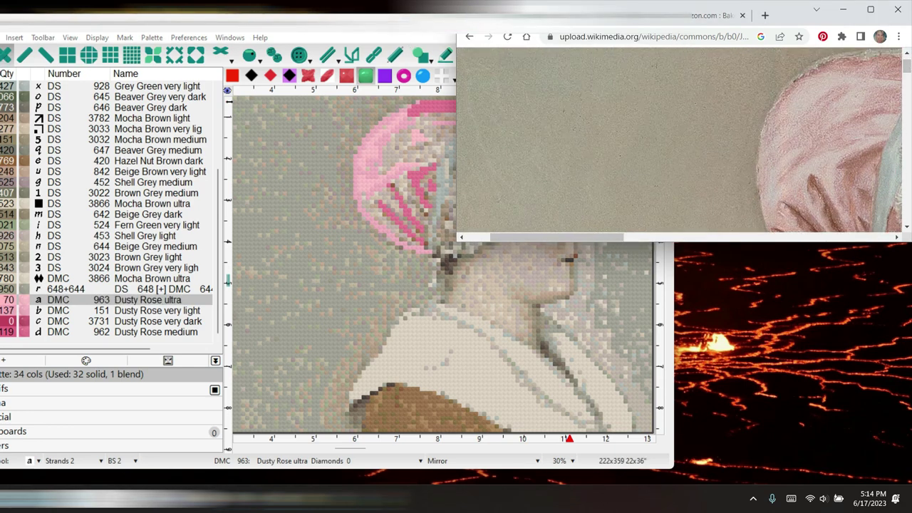
click(107, 331)
click(114, 332)
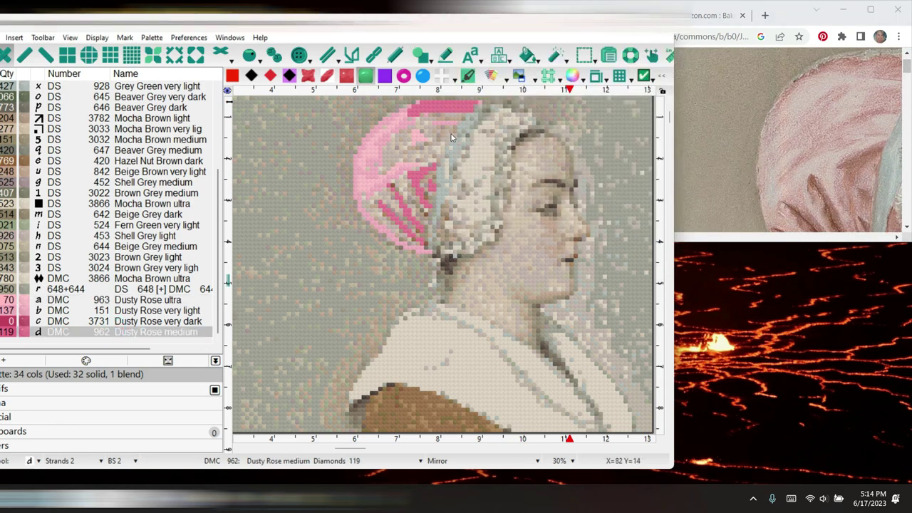
mouse_move(451, 137)
mouse_down()
mouse_move(415, 157)
mouse_move(416, 129)
mouse_move(402, 149)
mouse_up()
right_click(402, 149)
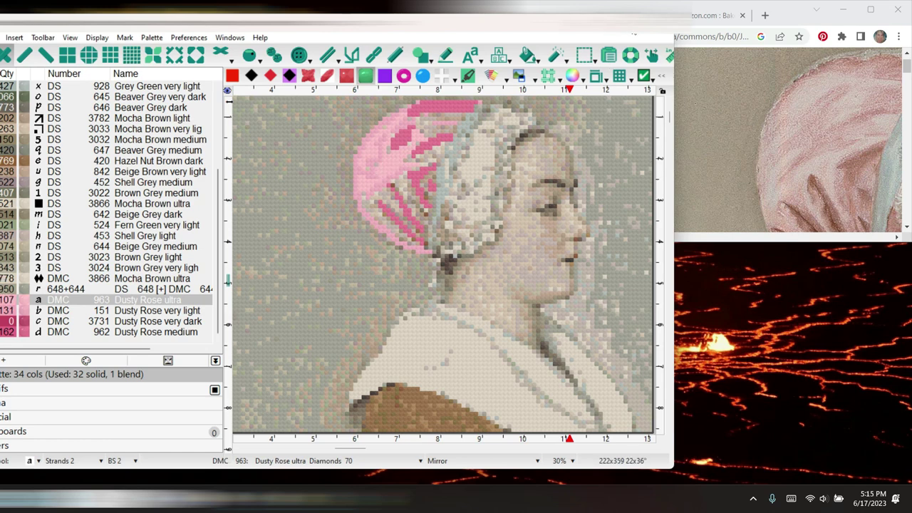
Maximize the window, zoom to 10% to see the whole figure, and show stitches as round diamonds.
key(super+Up)
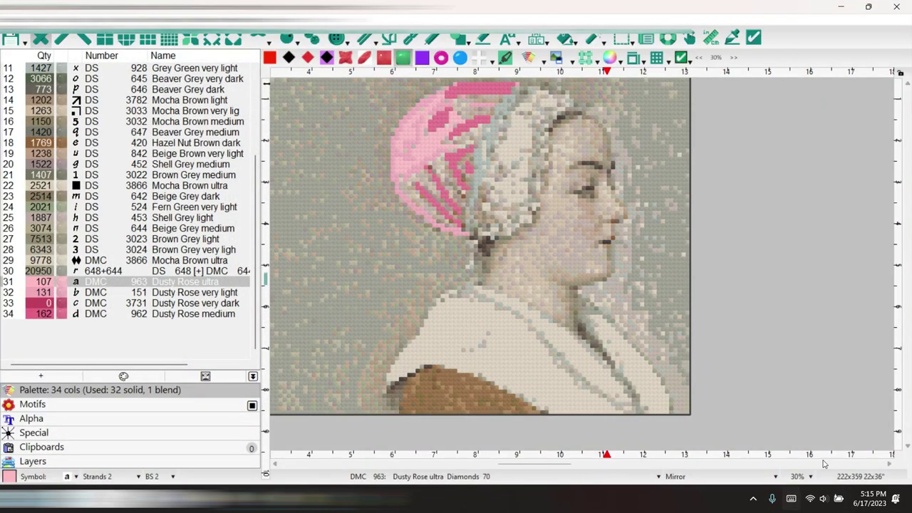
click(811, 476)
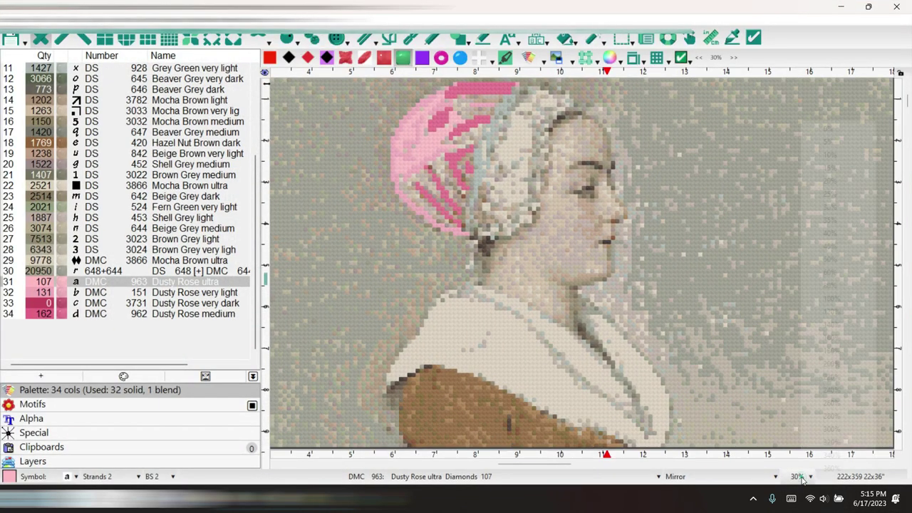
click(848, 157)
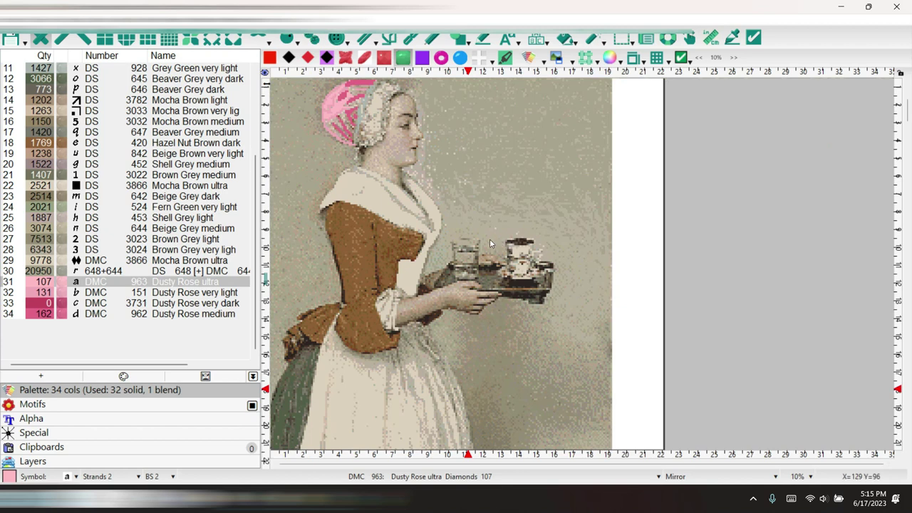
click(403, 59)
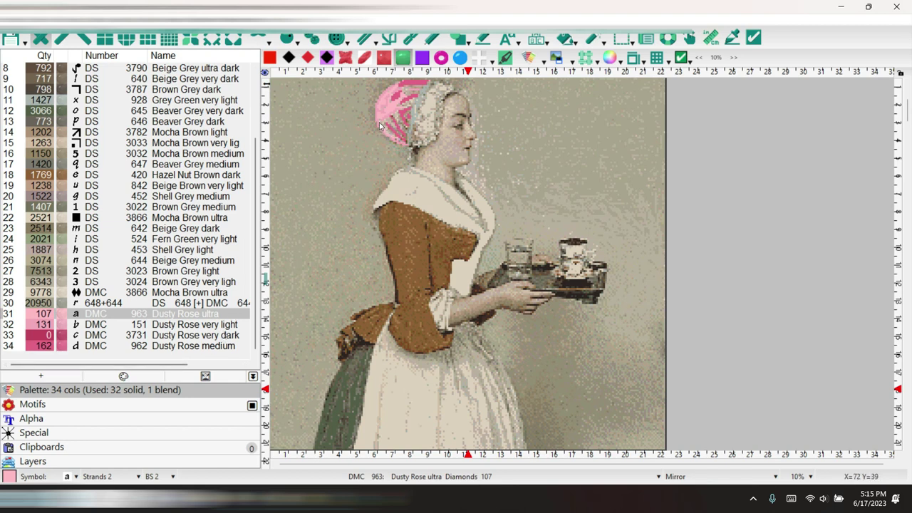
Paint Dusty Rose ultra over most of the cap.
mouse_move(397, 140)
mouse_down()
mouse_move(380, 116)
mouse_move(394, 129)
mouse_move(399, 119)
mouse_move(405, 133)
mouse_move(402, 107)
mouse_up()
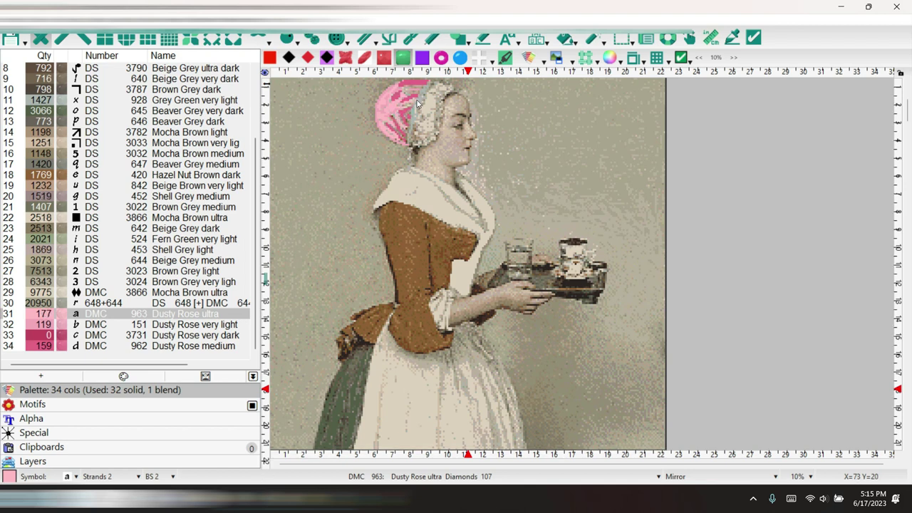
drag(407, 107, 413, 95)
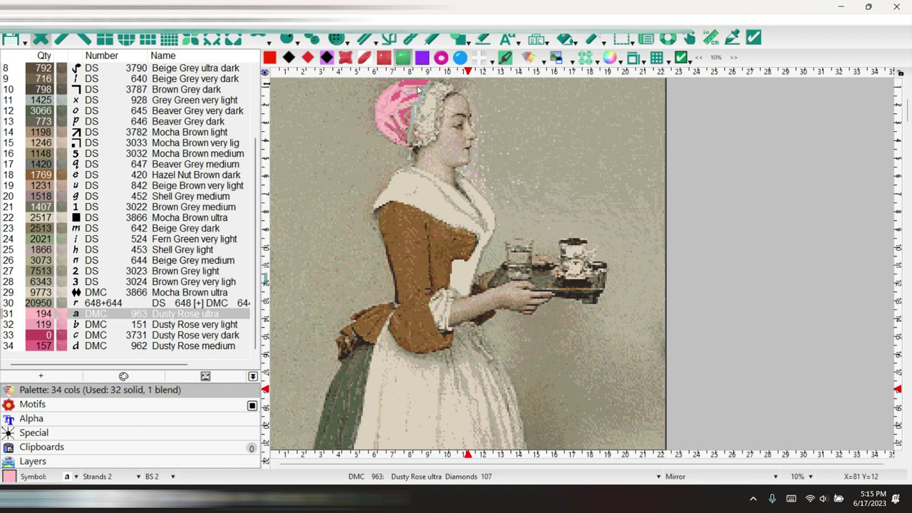
drag(410, 95, 413, 91)
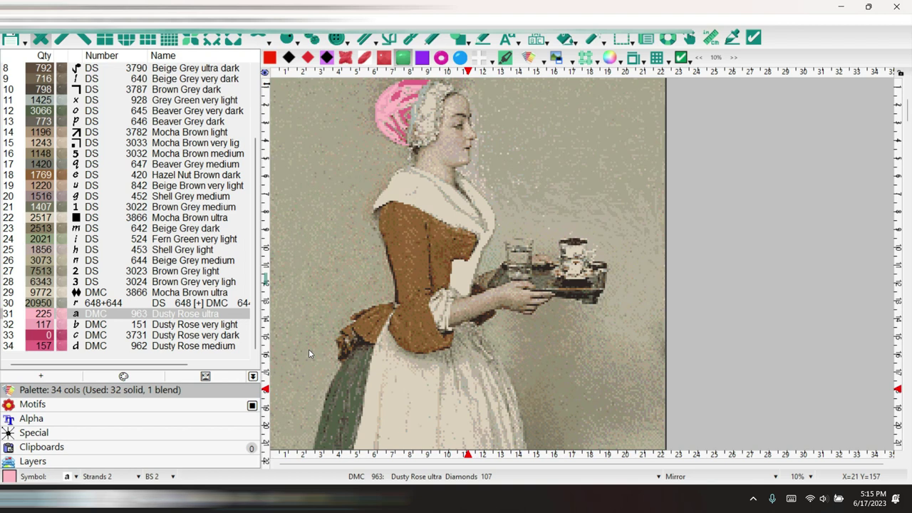
Switch the current colour to DMC 3866 Mocha Brown ultra.
right_click(612, 189)
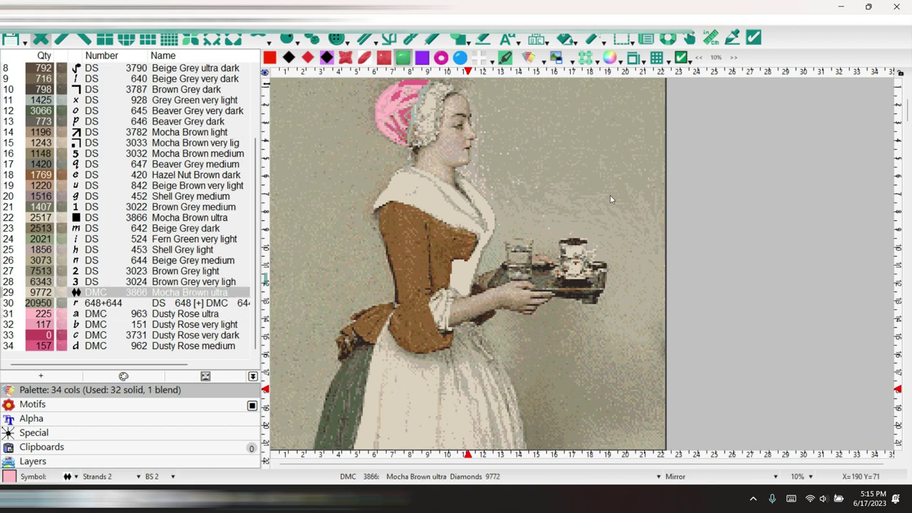
click(32, 23)
key(Escape)
mouse_move(908, 114)
mouse_down()
mouse_move(907, 370)
mouse_move(900, 113)
mouse_up()
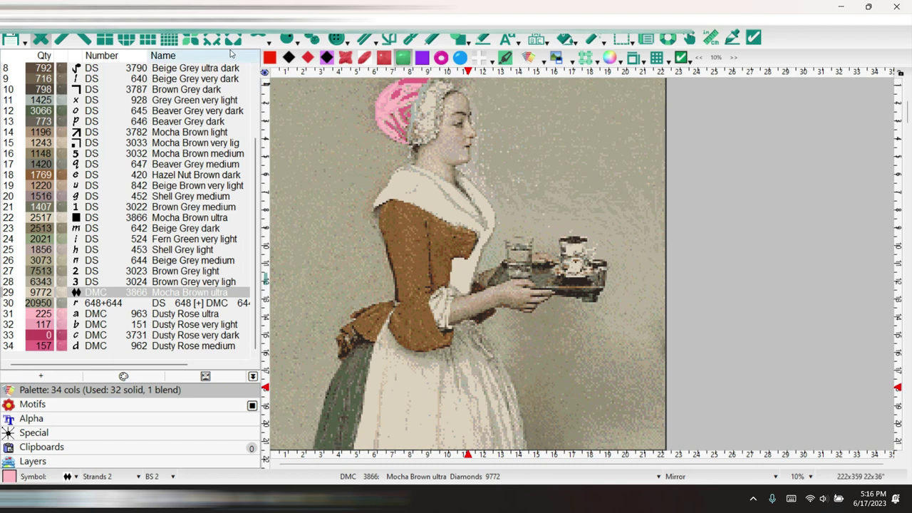
Search threads for 'ba', add DMC 818 Baby Pink and 819 Baby Pink light, then select Baby Pink light.
click(187, 18)
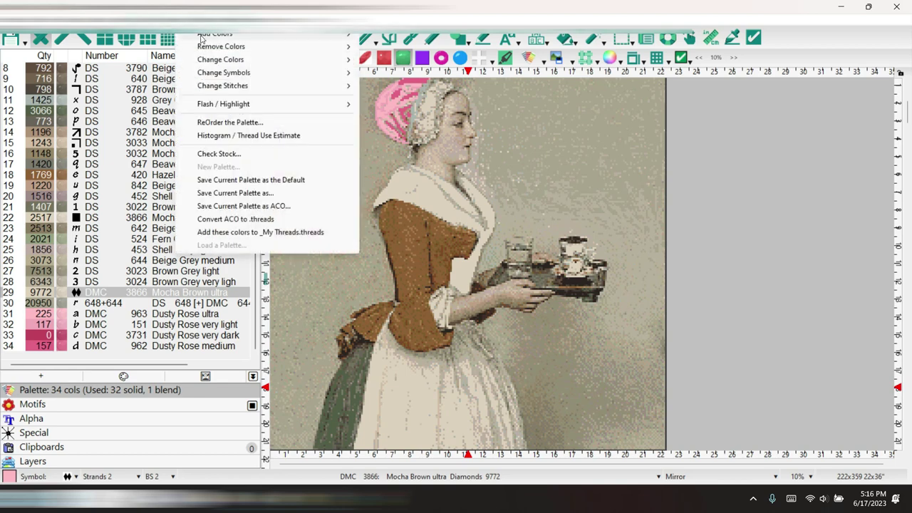
mouse_move(204, 37)
click(385, 35)
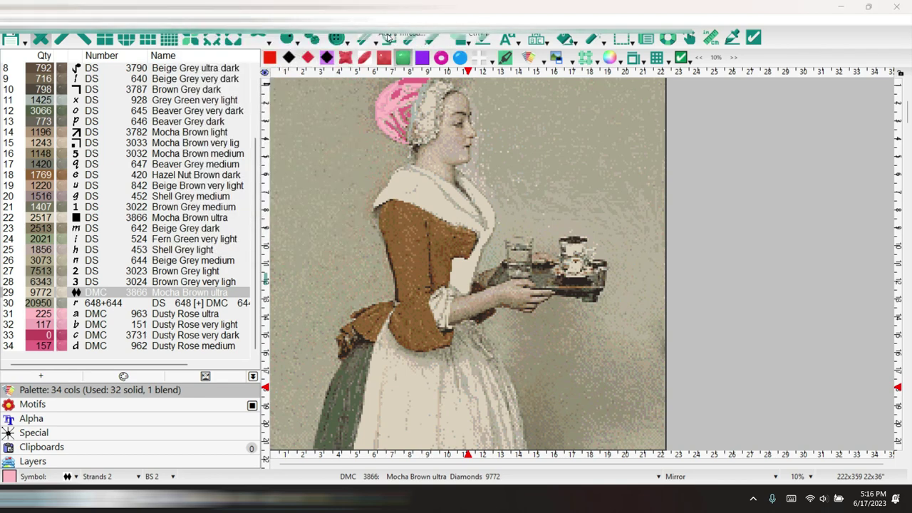
text(bab)
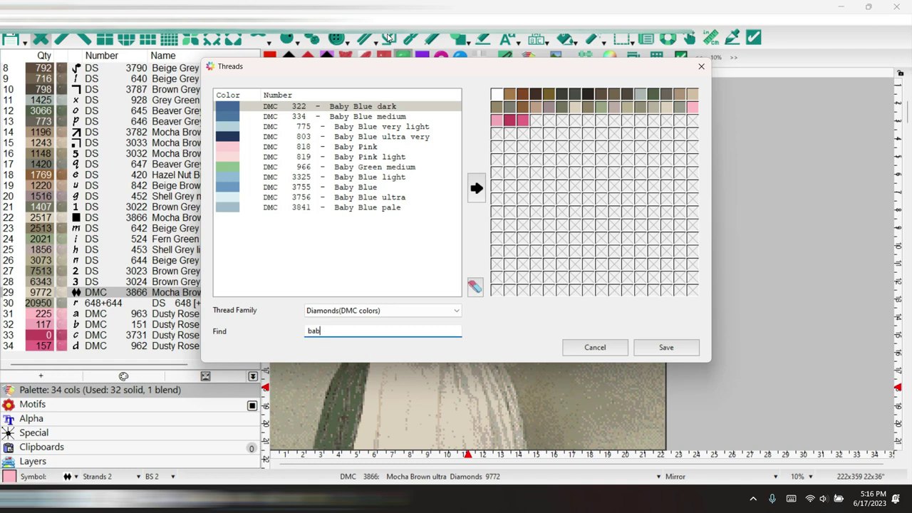
click(360, 148)
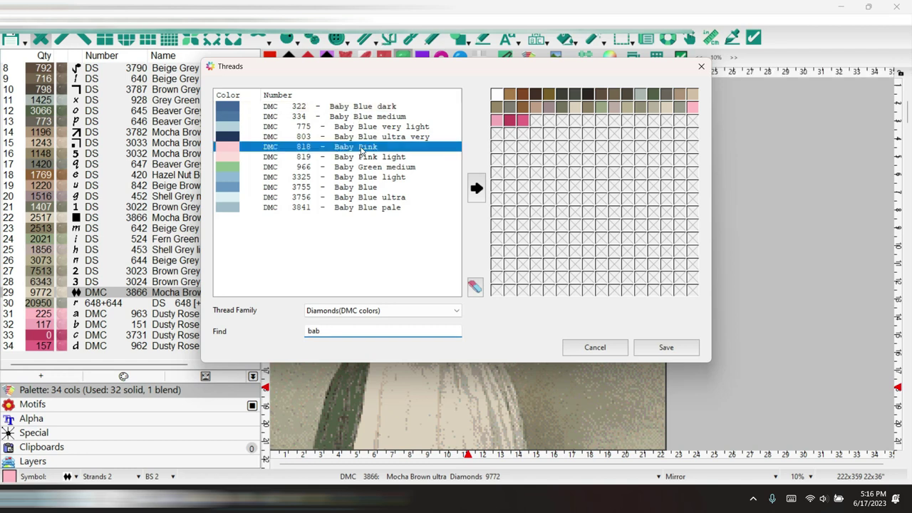
click(477, 191)
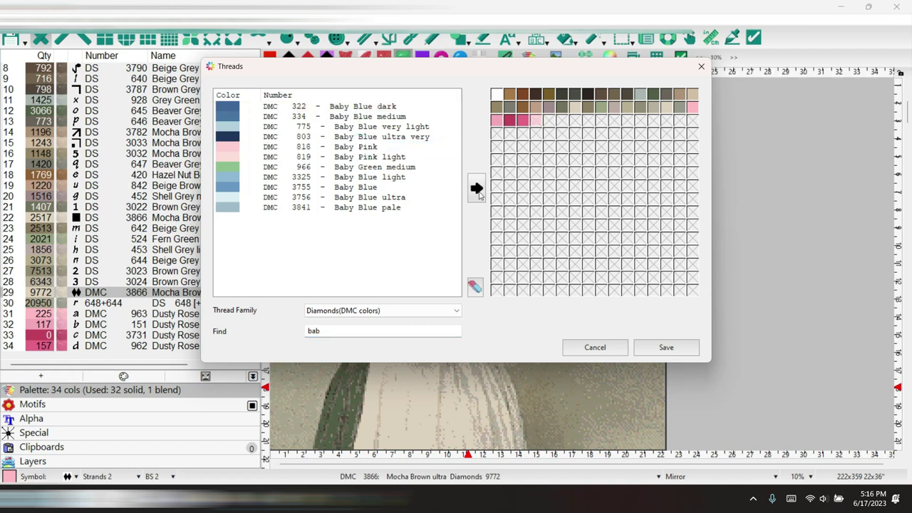
click(382, 158)
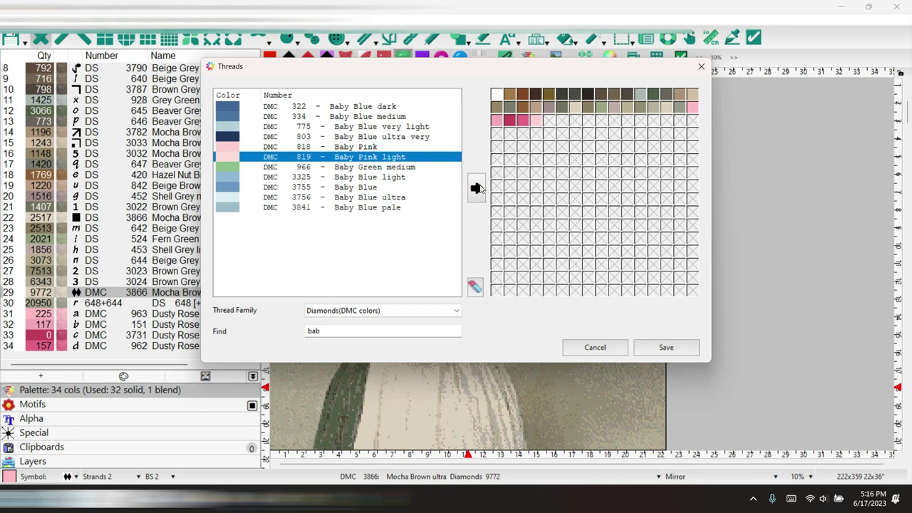
click(478, 188)
click(685, 347)
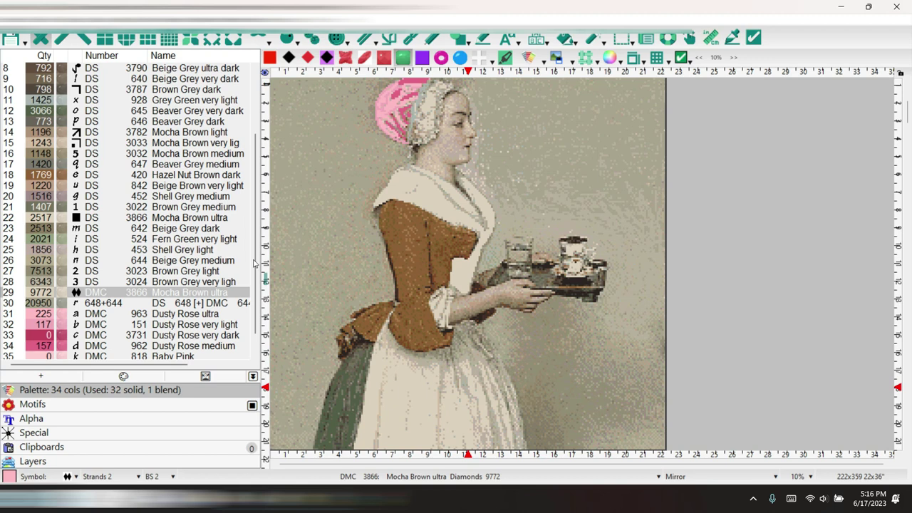
scroll(243, 285, down, 1)
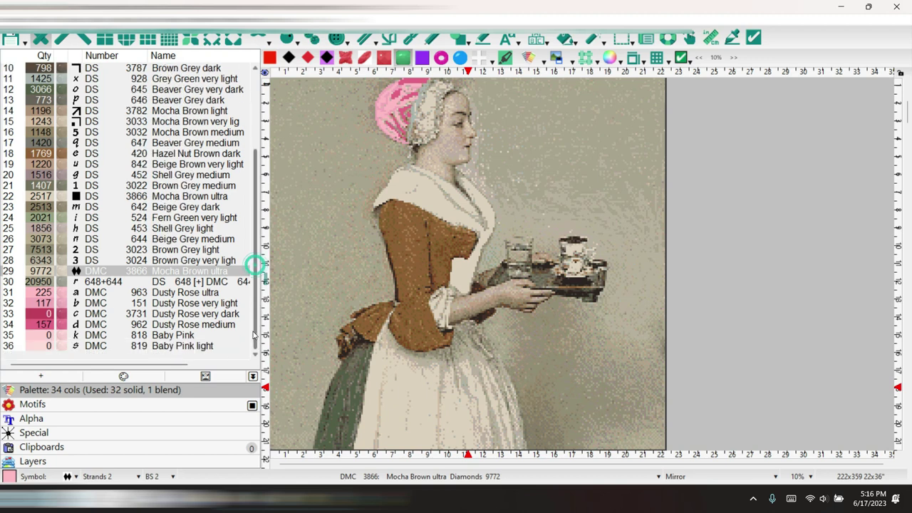
click(199, 346)
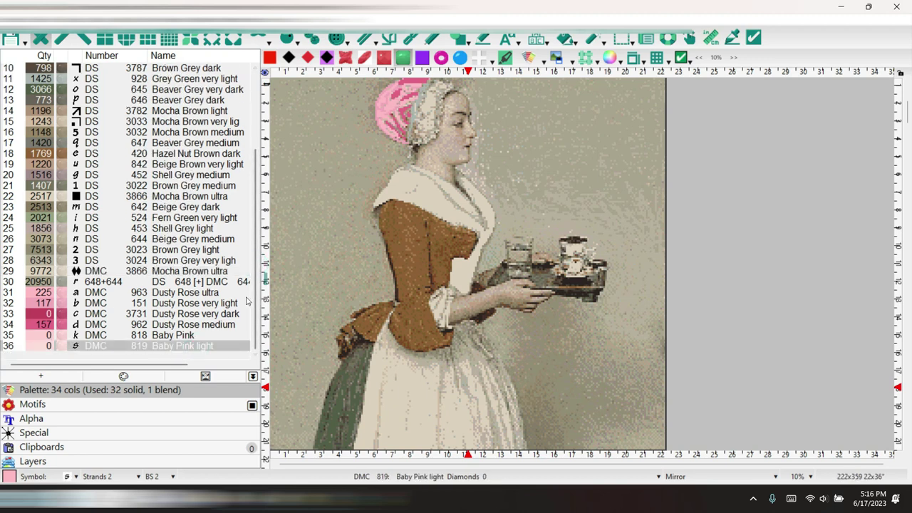
Repaint the cap alternating DMC 818 Baby Pink and DMC 819 Baby Pink light over the Dusty Rose stitches.
click(191, 336)
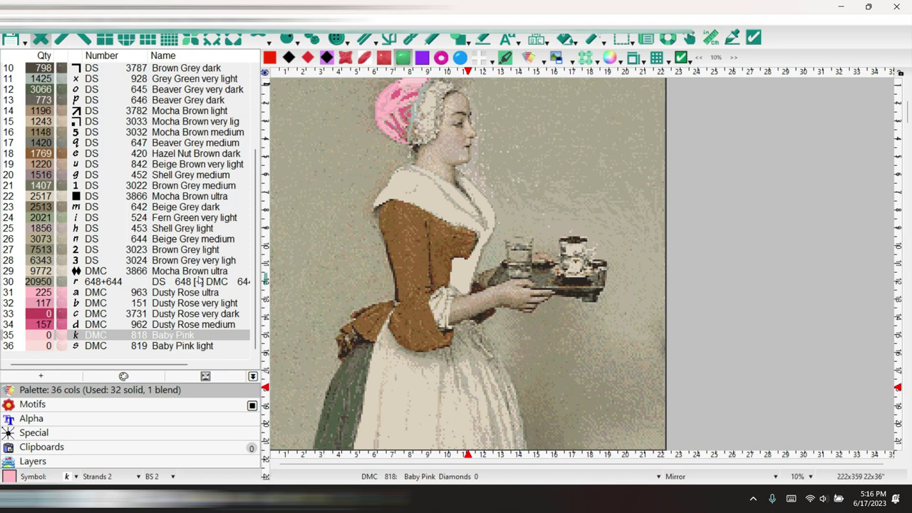
click(190, 345)
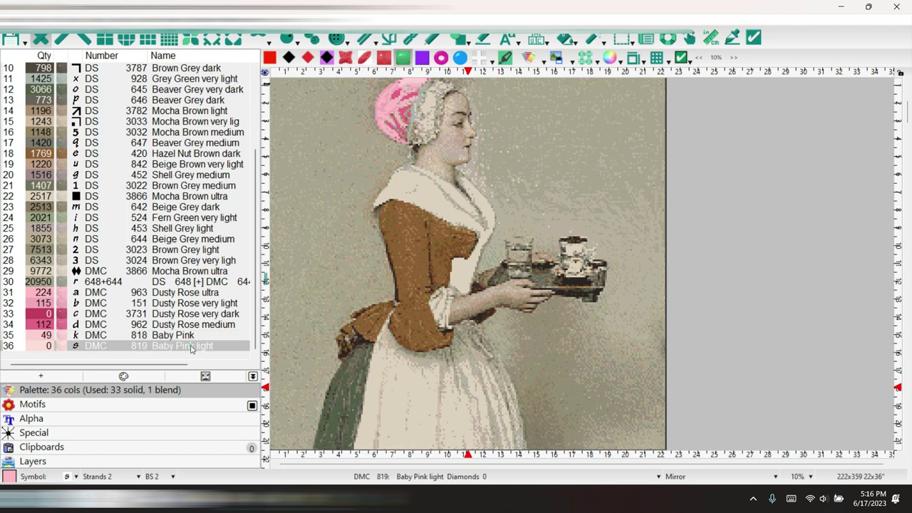
click(388, 99)
mouse_move(400, 96)
mouse_down()
mouse_move(391, 98)
mouse_move(407, 106)
mouse_move(417, 97)
mouse_move(398, 121)
mouse_move(404, 137)
mouse_move(396, 133)
mouse_up()
click(162, 346)
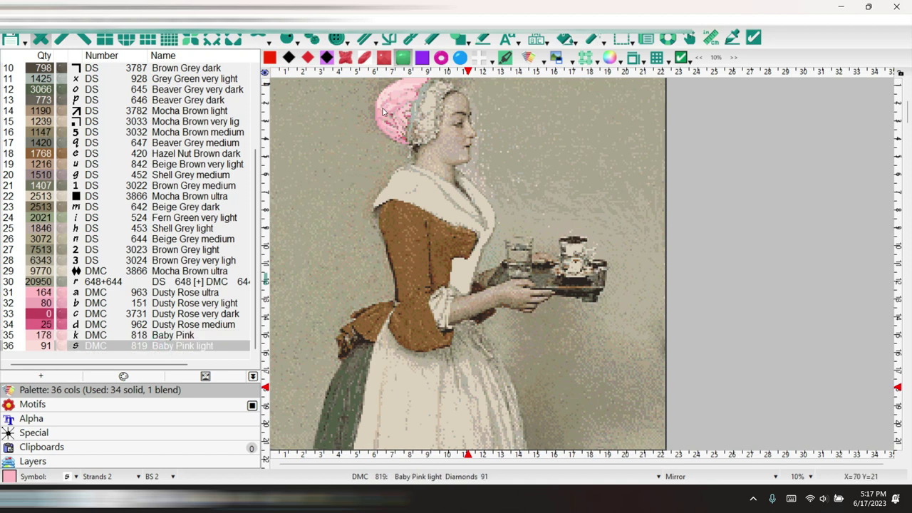
mouse_move(384, 128)
mouse_down()
mouse_move(403, 130)
mouse_move(389, 114)
mouse_move(393, 129)
mouse_up()
click(189, 335)
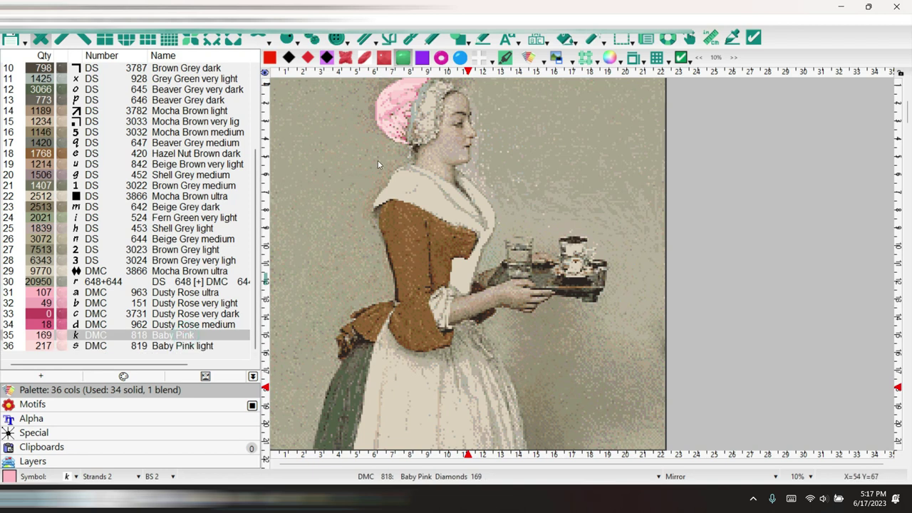
mouse_move(392, 120)
mouse_down()
mouse_move(410, 119)
mouse_move(403, 141)
mouse_move(401, 129)
mouse_up()
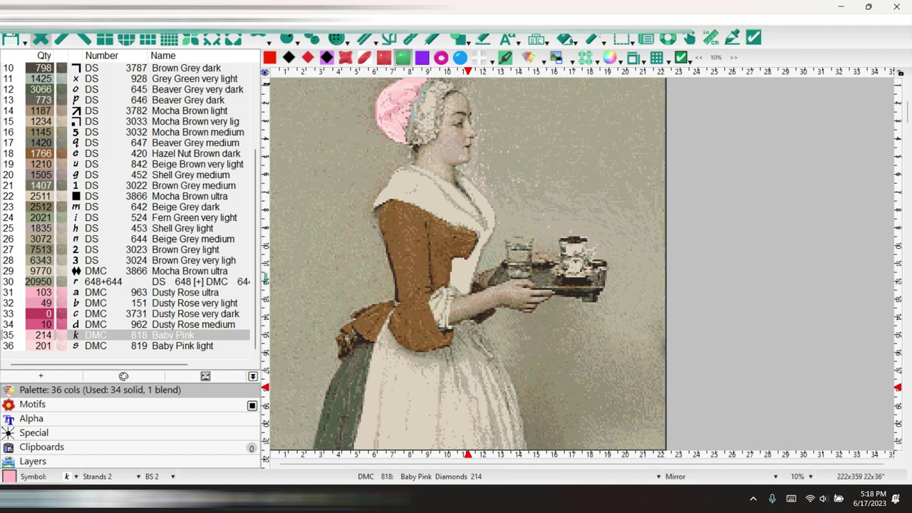
key(alt+f)
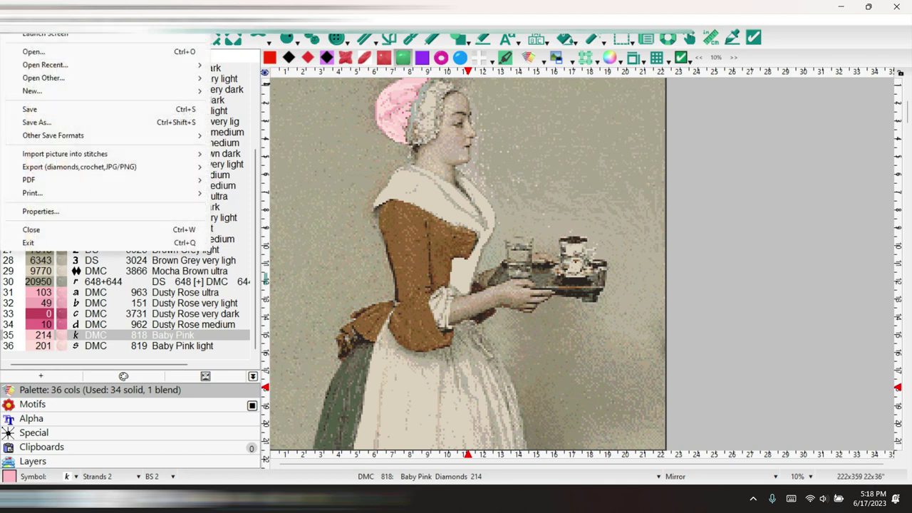
Save the 36-colour Chocolate Girl chart from the File menu.
click(25, 109)
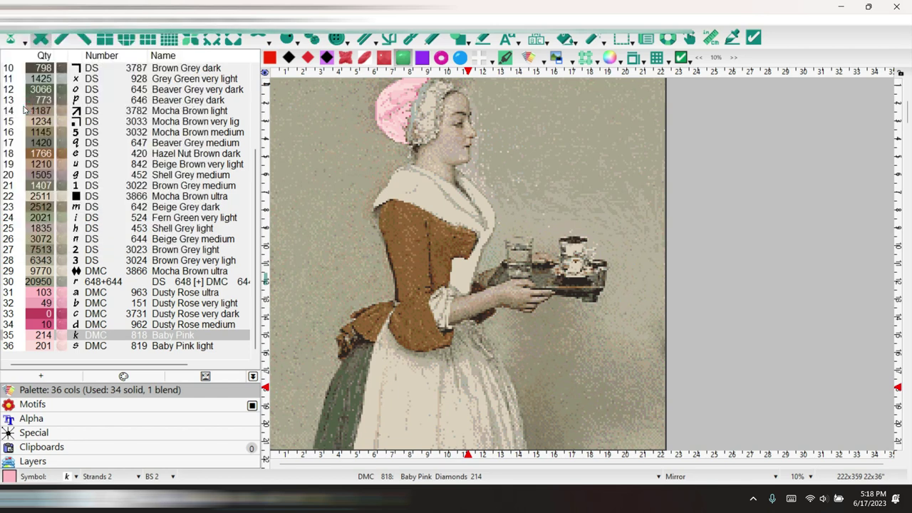